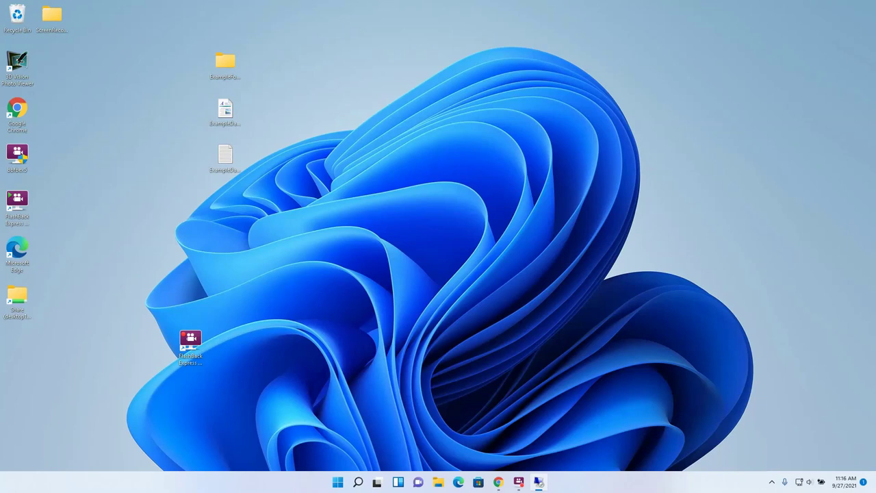
- Bring Chrome forward to show the keyboard image with the Windows and R keys circled
left_click(499, 482)
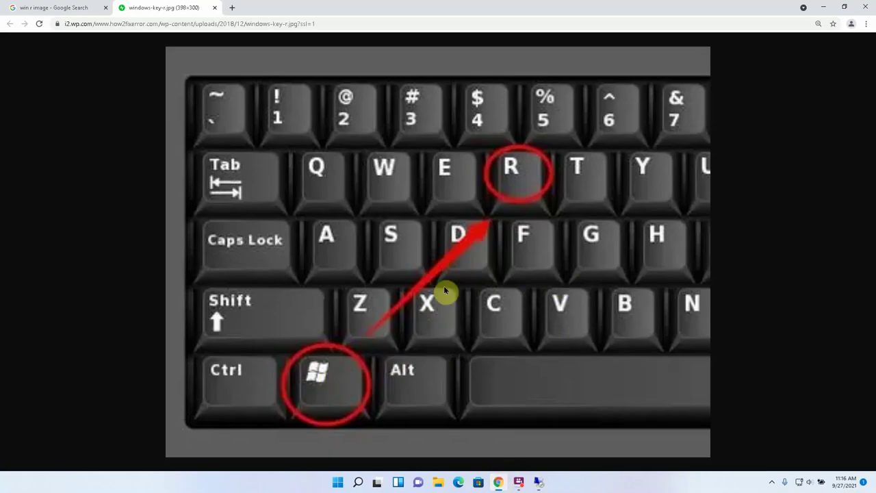
- Run systempropertiesadvanced from the Run dialog to open System Properties on the Advanced tab
key("super+r")
left_click(825, 7)
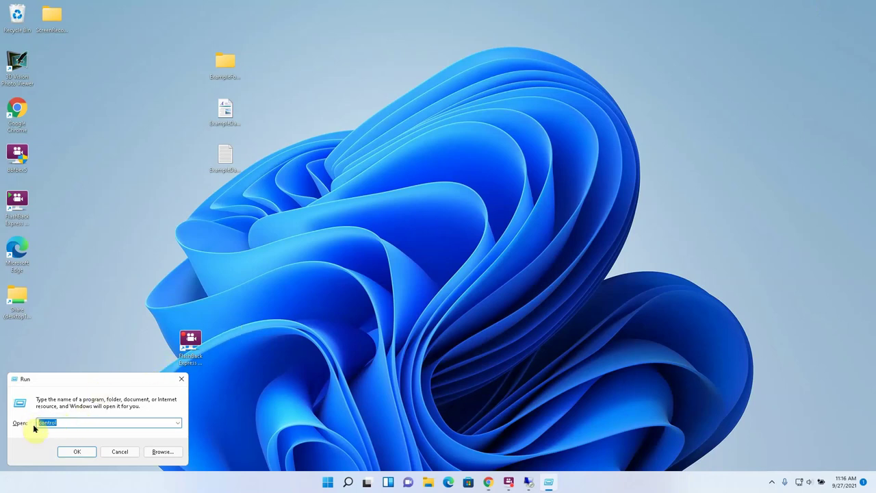
type("syste")
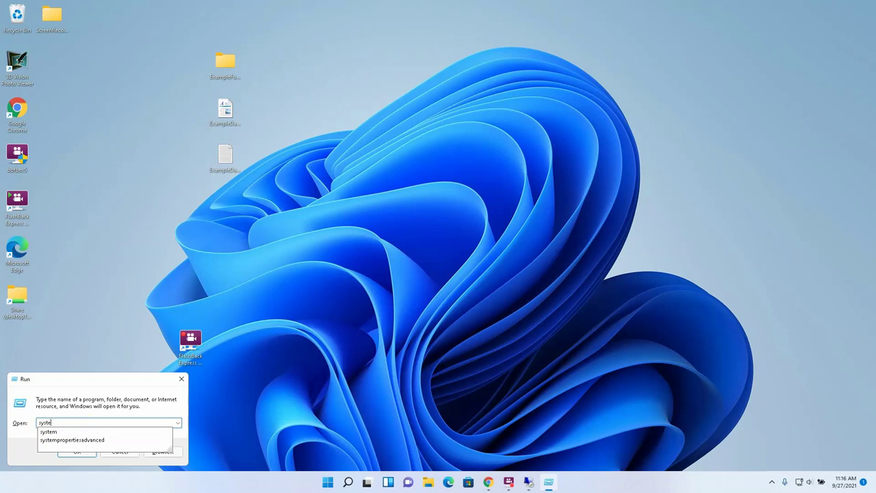
type("mproperties")
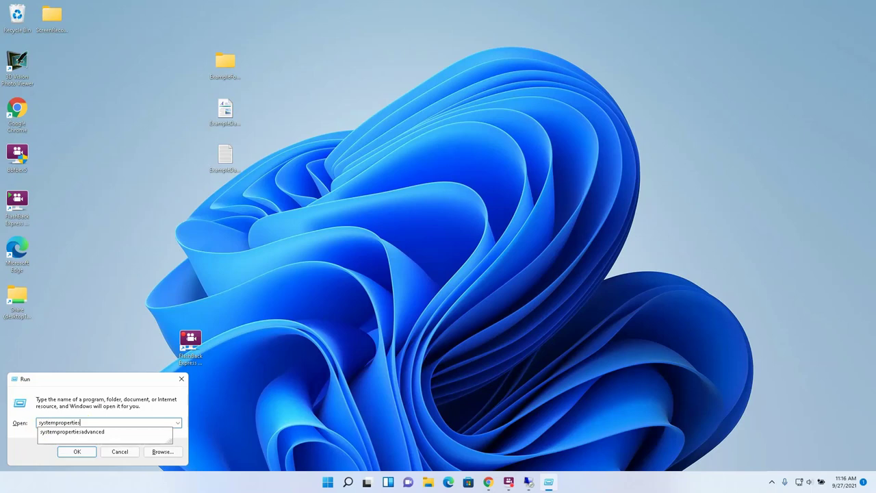
type("advanced")
key("Return")
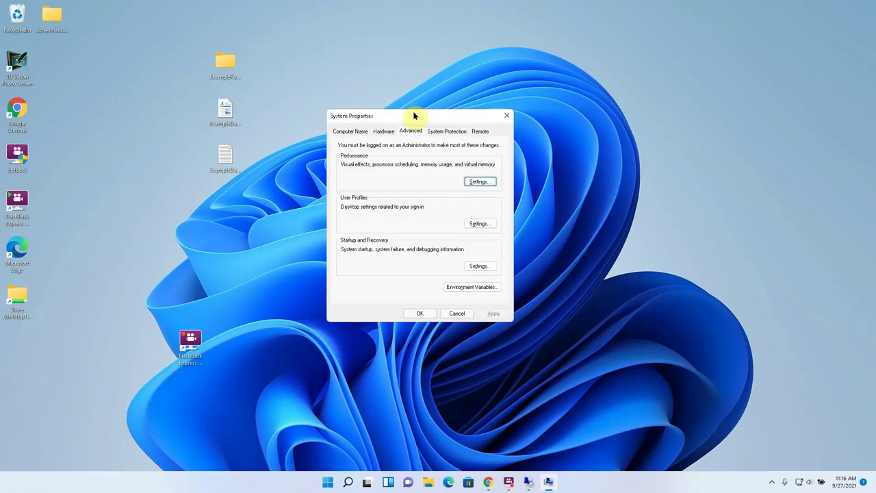
- On the Remote tab, allow remote connections with Network Level Authentication kept, then apply and close
left_click(479, 132)
left_click(440, 237)
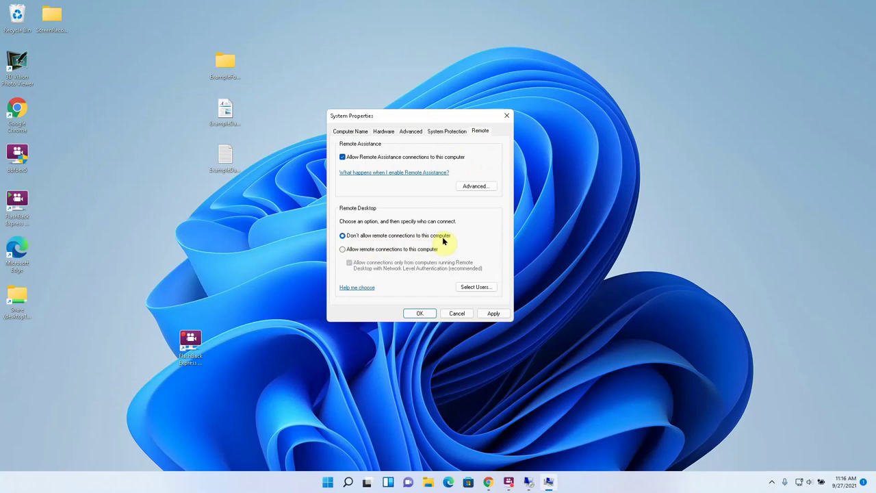
left_click(343, 250)
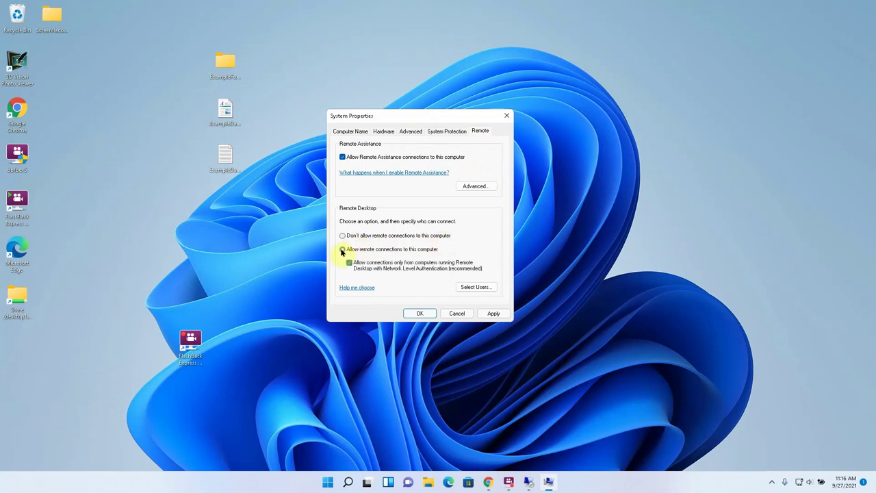
left_click(490, 313)
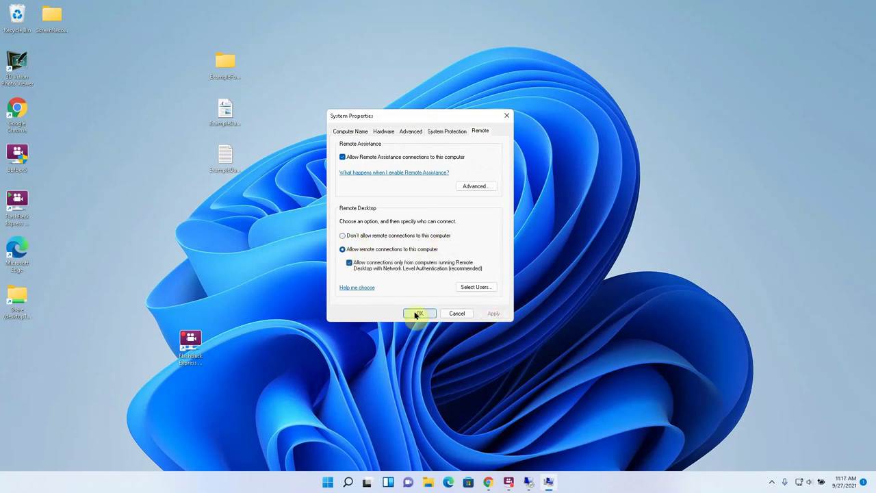
left_click(416, 313)
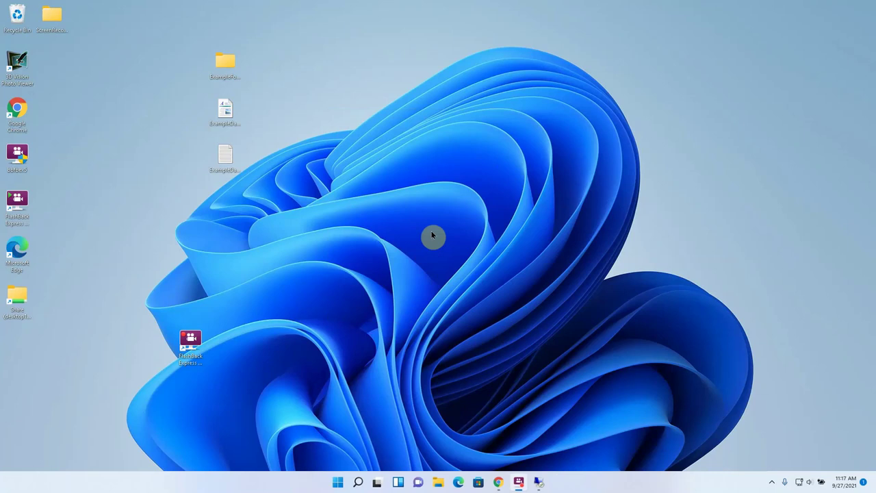
- Launch Remote Desktop Connection with mstsc and connect to computer desktop1
key("super+r")
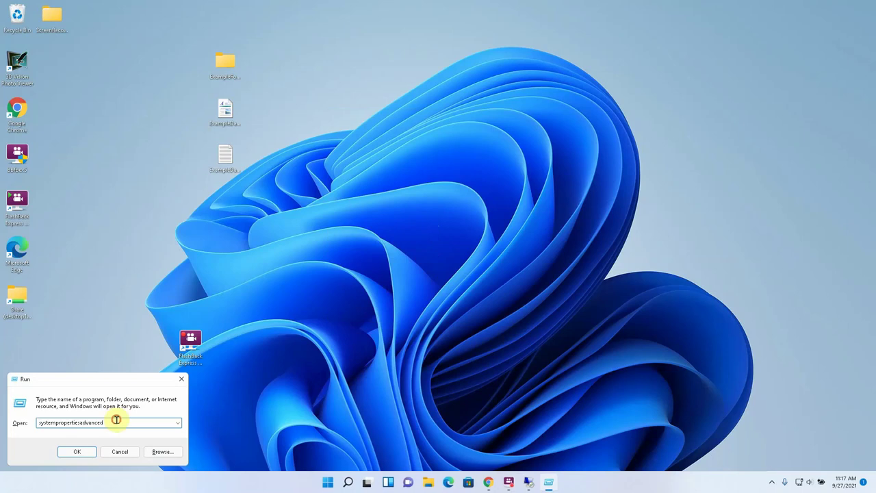
type("ms")
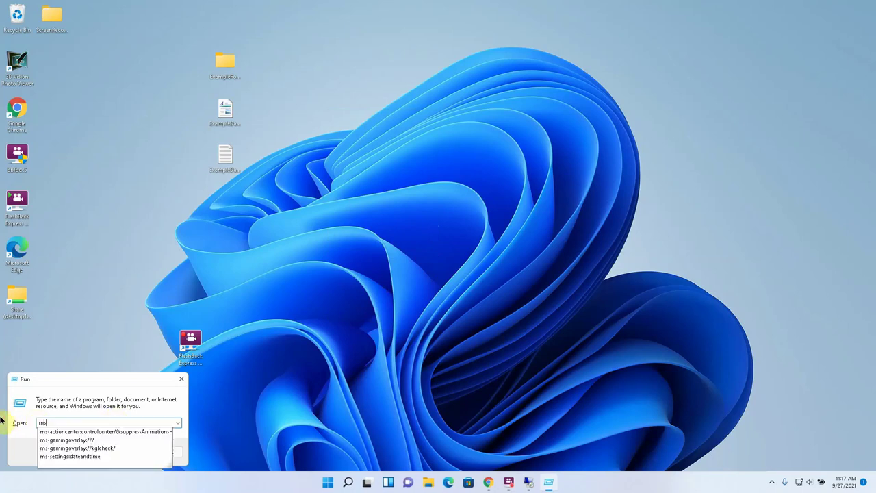
type("tsc")
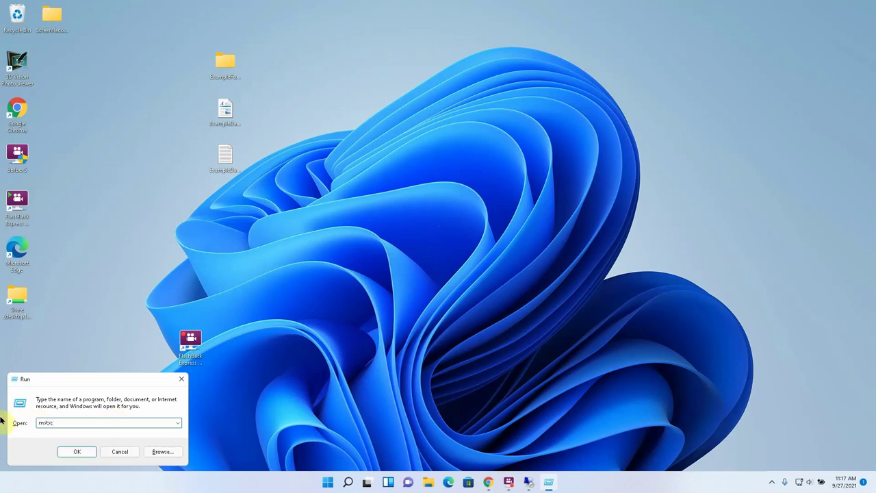
key("Return")
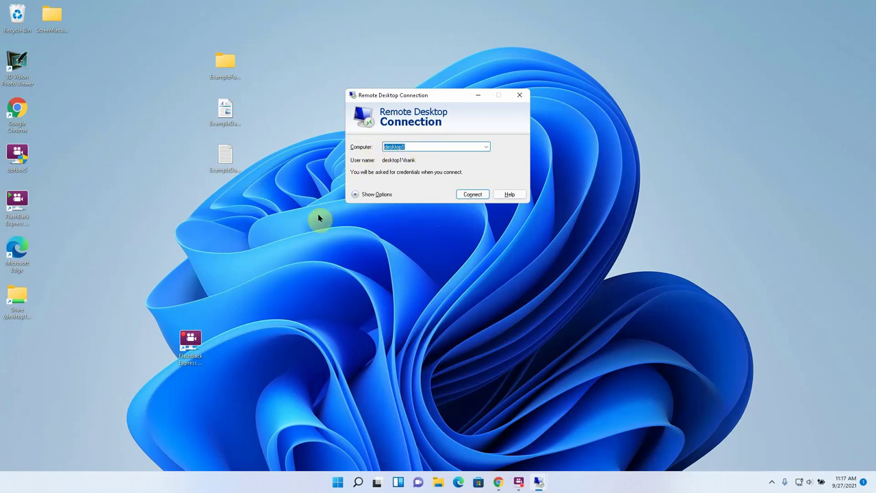
type("desktop1")
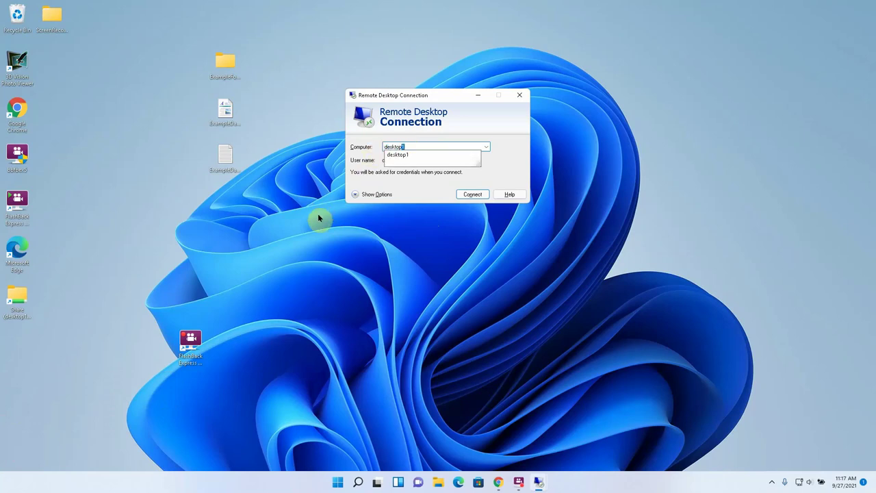
key("Return")
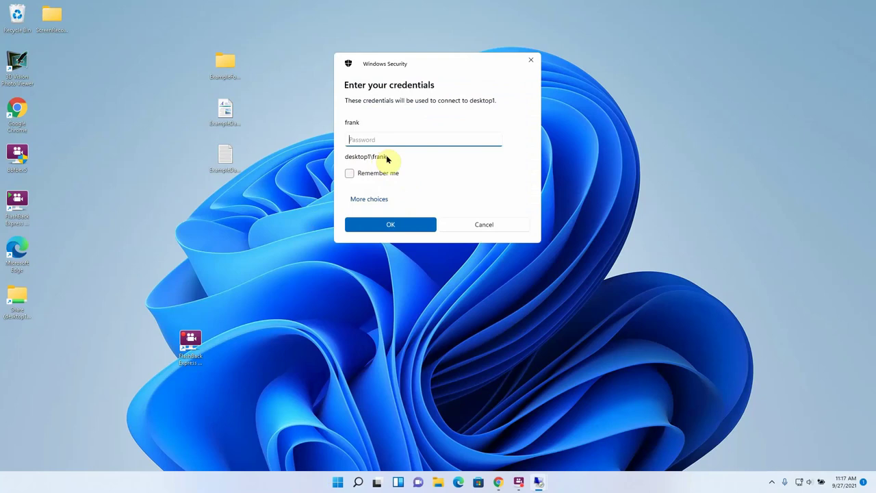
- Choose a different account and enter the desktop1 local account's user name, prefixed desktop1\
left_click(375, 198)
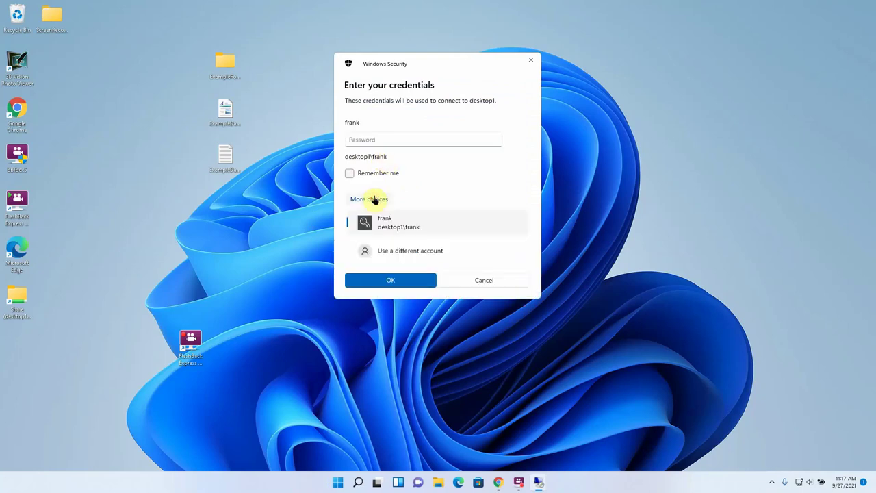
left_click(388, 251)
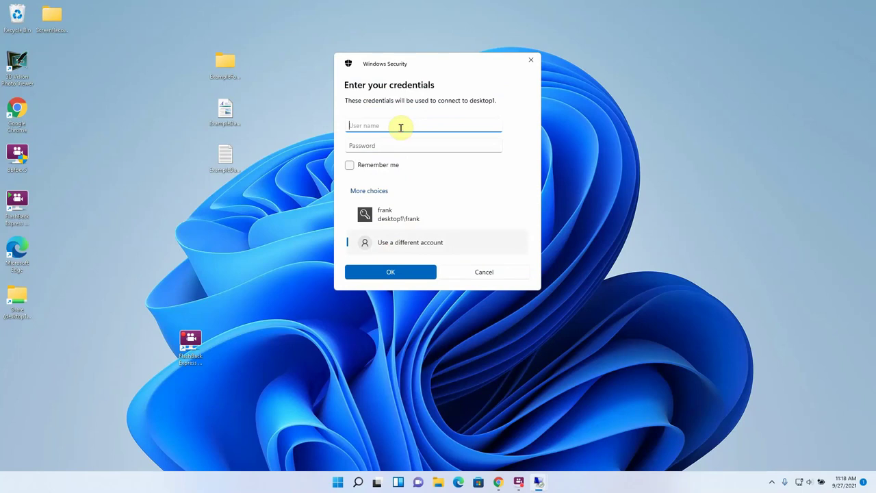
type("officedomain.net\\yourusername")
left_click(393, 145)
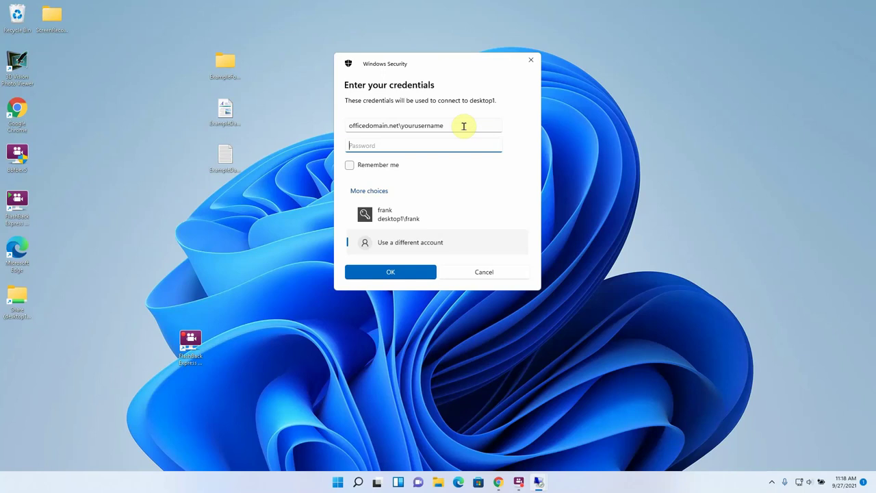
left_click_drag(464, 125, 308, 133)
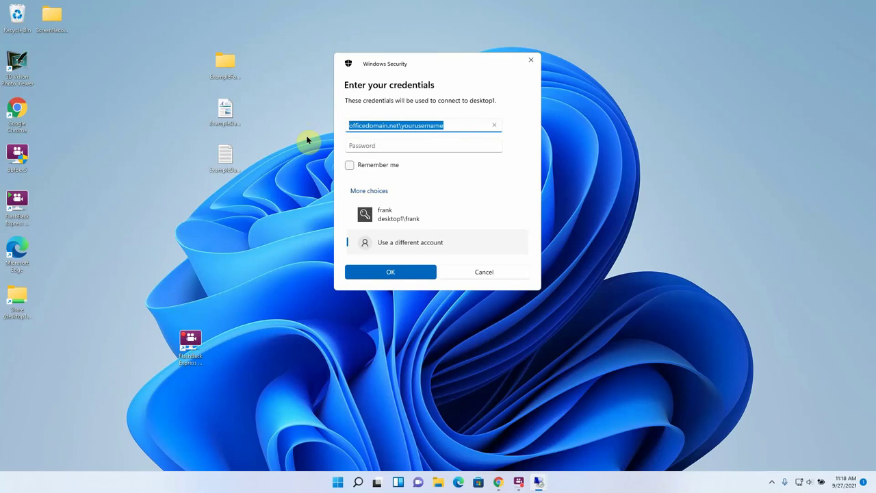
type("desk")
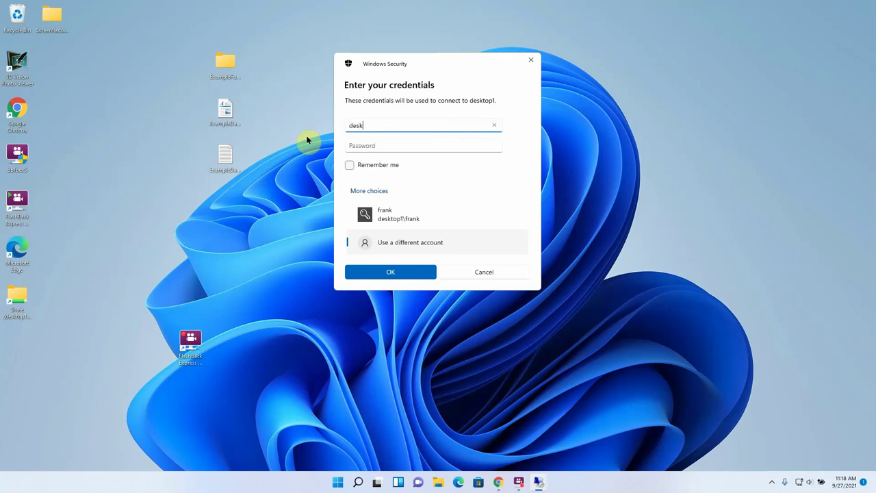
type("top1")
type("\\frank")
- Enter the account password and submit the credentials
left_click(396, 145)
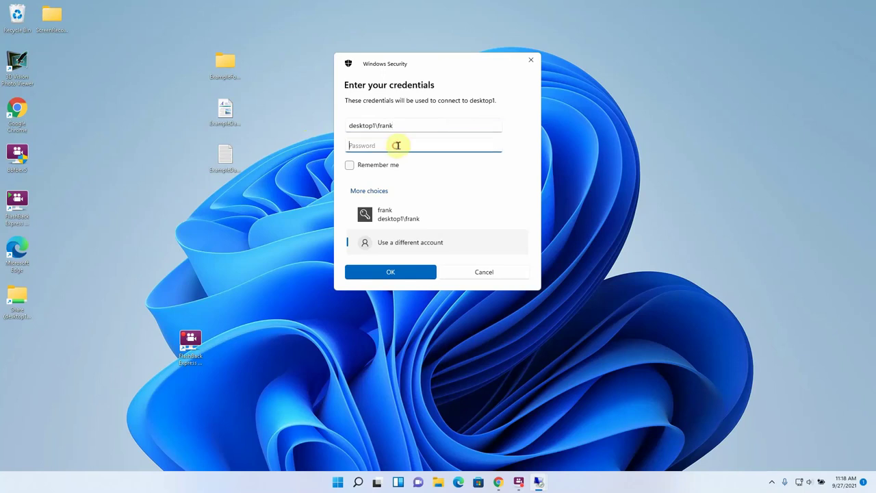
type("**************")
left_click(387, 274)
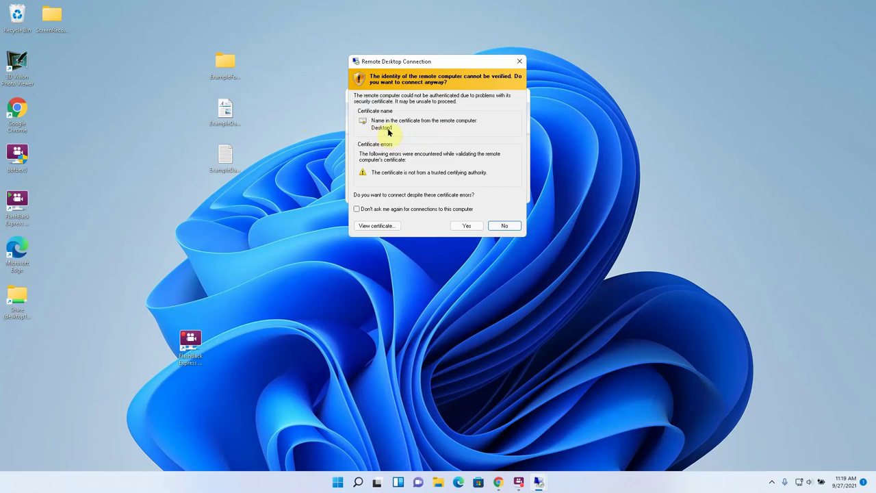
- Accept desktop1's untrusted certificate warning with Yes to connect anyway
left_click(466, 228)
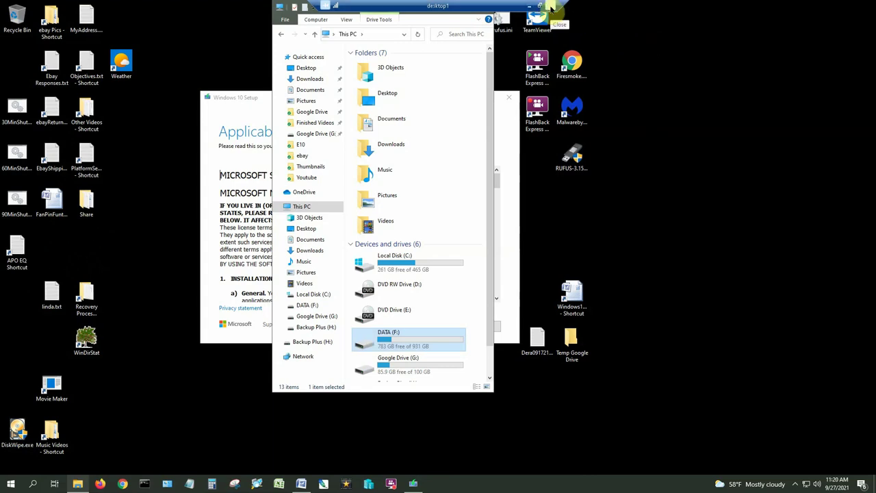
- Close the desktop1 session from the connection bar and confirm the disconnect
left_click(551, 8)
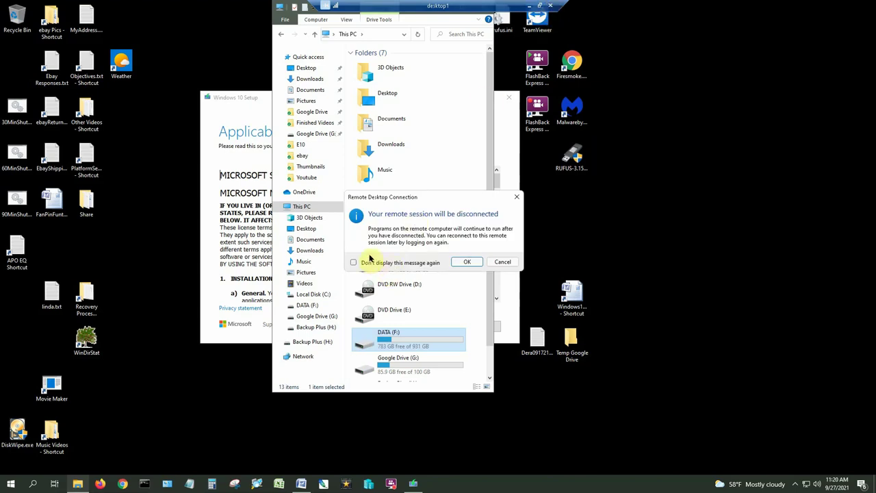
left_click(467, 262)
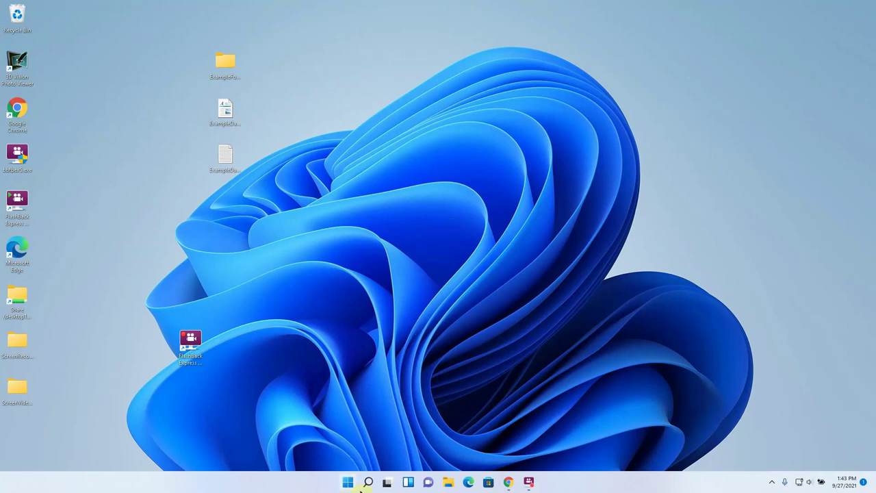
- Via Settings > Network & internet > Ethernet properties, switch the network profile to Private
left_click(367, 482)
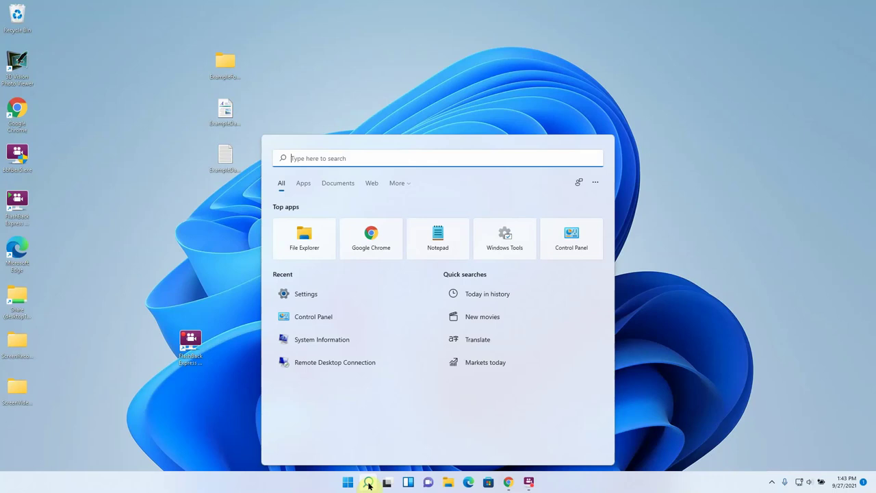
left_click(324, 295)
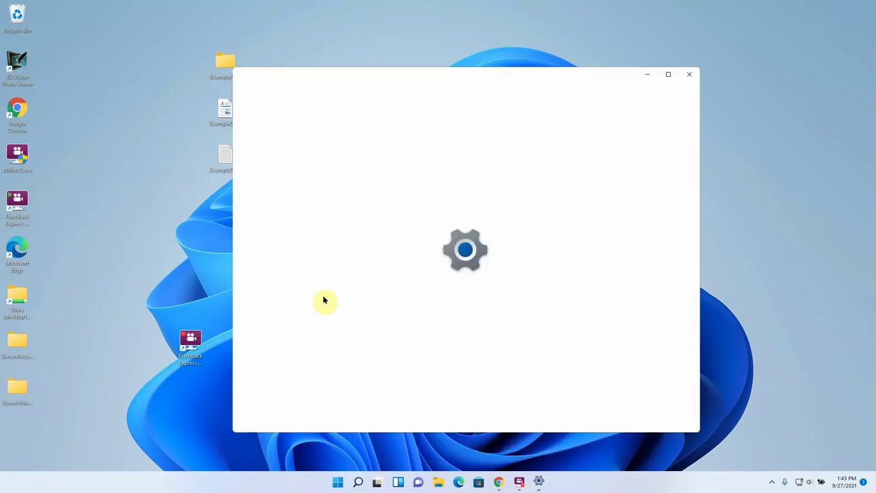
left_click(311, 202)
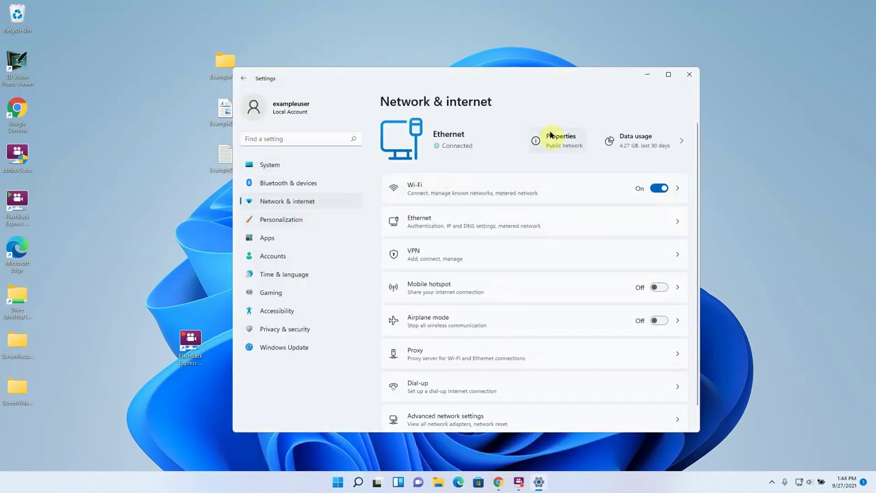
left_click(551, 137)
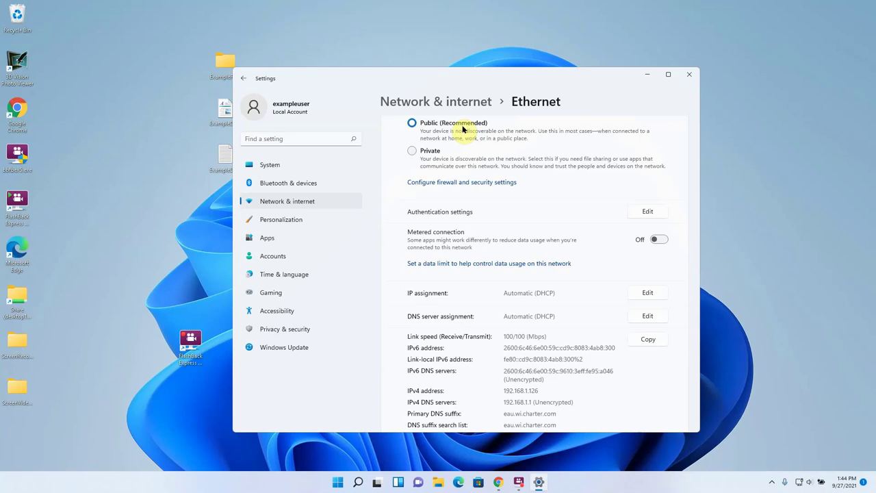
left_click(411, 151)
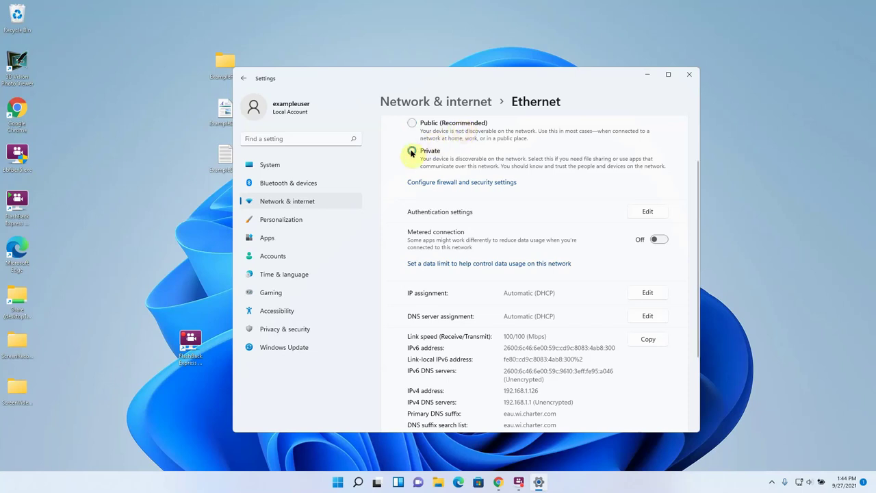
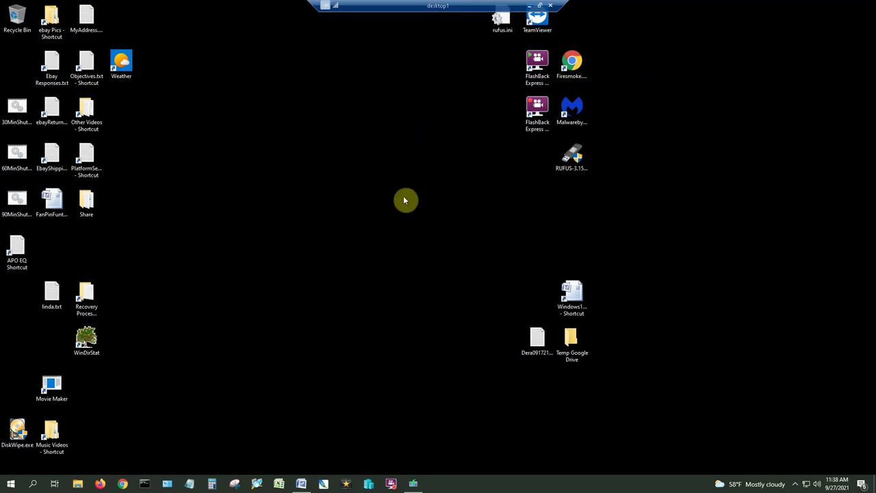
- Open File Explorer and browse to the DATA (F:) drive
left_click(77, 483)
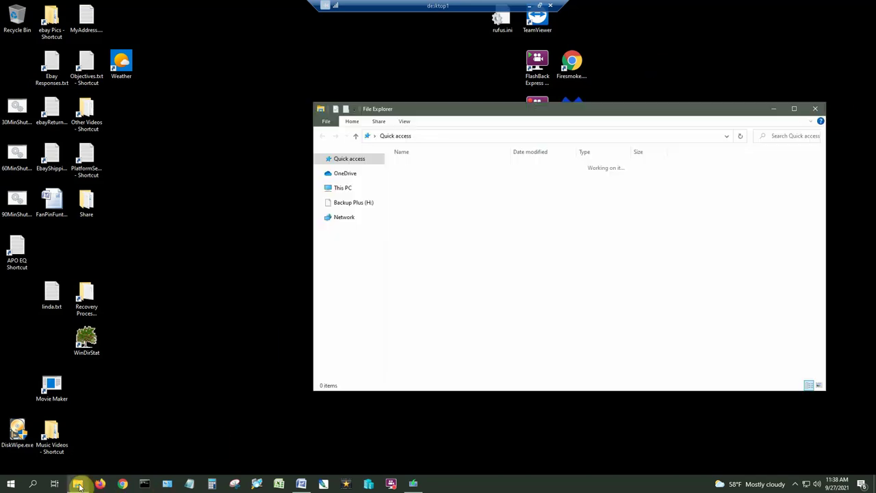
left_click_drag(379, 197, 379, 279)
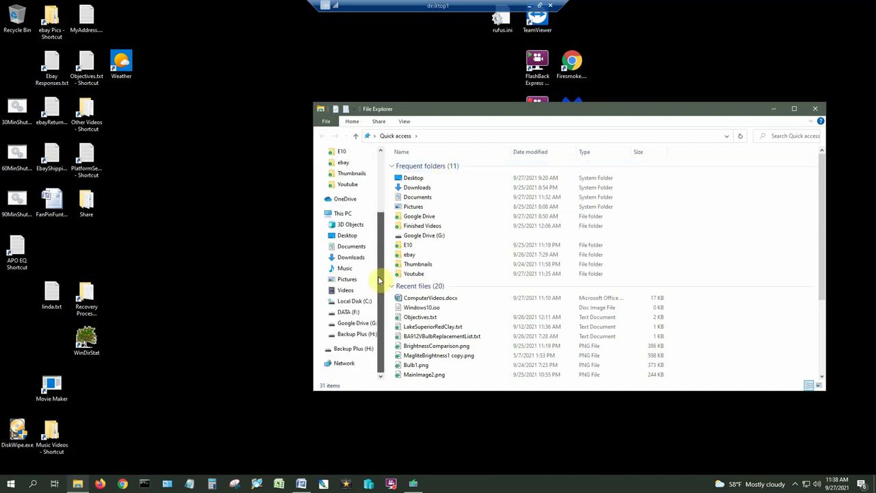
left_click(349, 312)
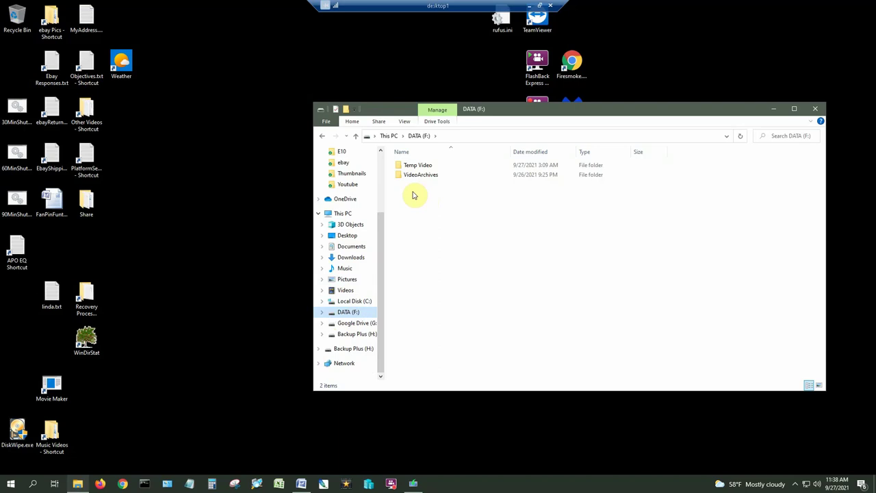
- Create a new folder there named NetworkShare
right_click(413, 196)
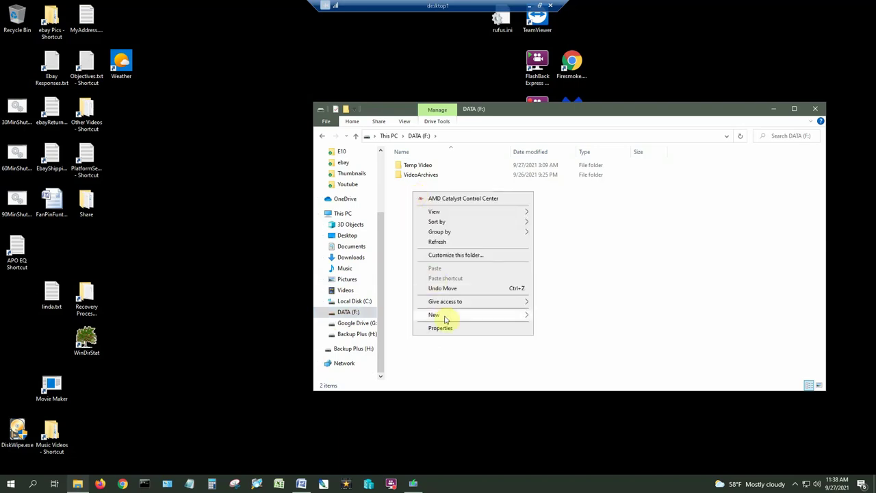
mouse_move(526, 316)
left_click(554, 315)
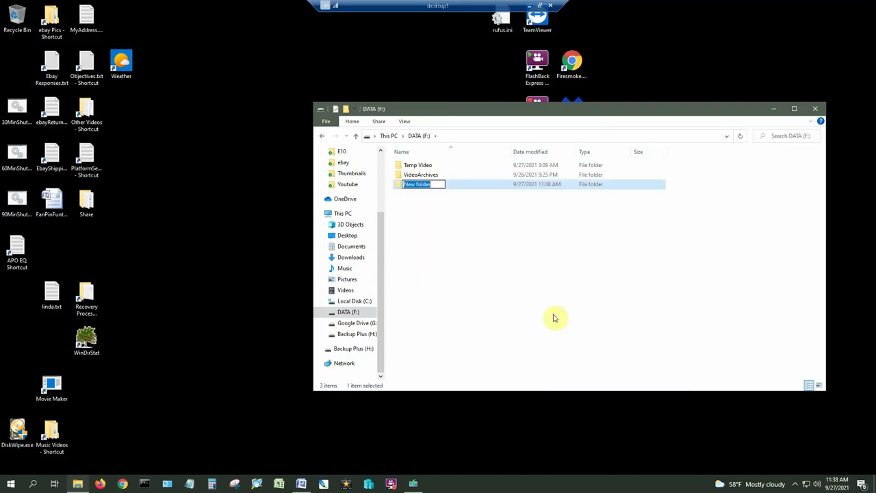
type("NetworkShare")
left_click(473, 242)
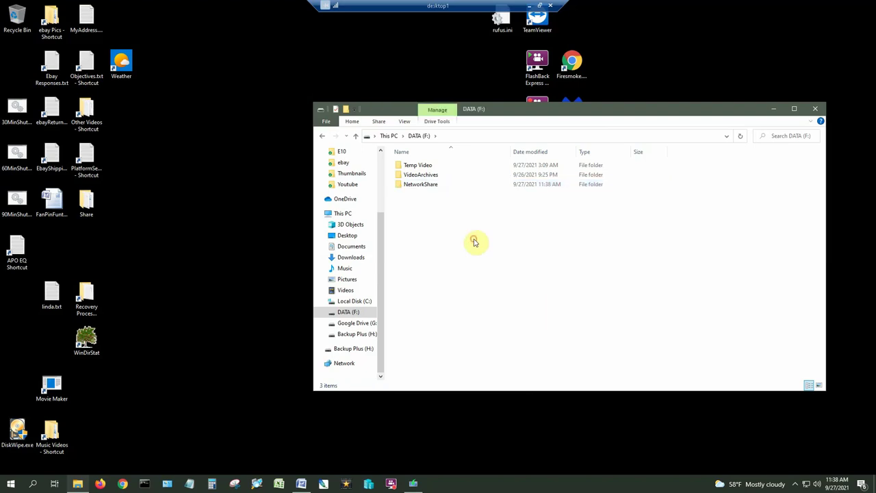
- Tick 'Share this folder' in NetworkShare's Advanced Sharing and open its share Permissions
left_click(426, 185)
right_click(426, 185)
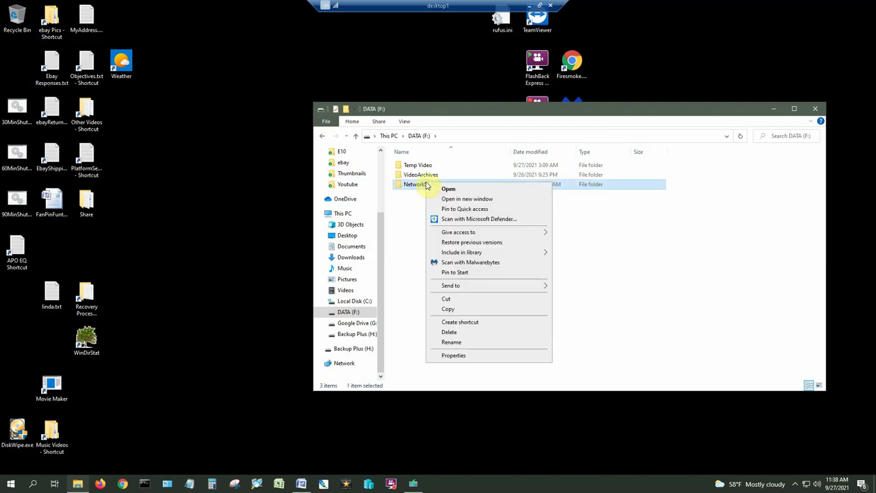
left_click(450, 355)
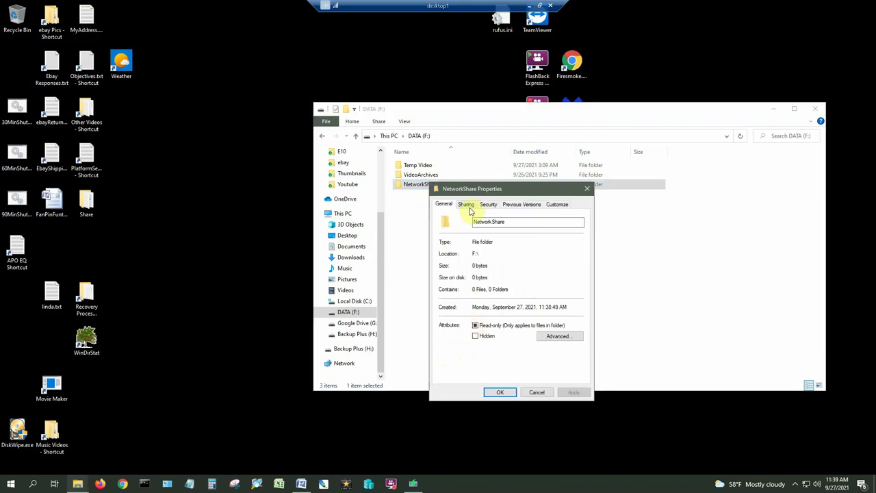
left_click(467, 205)
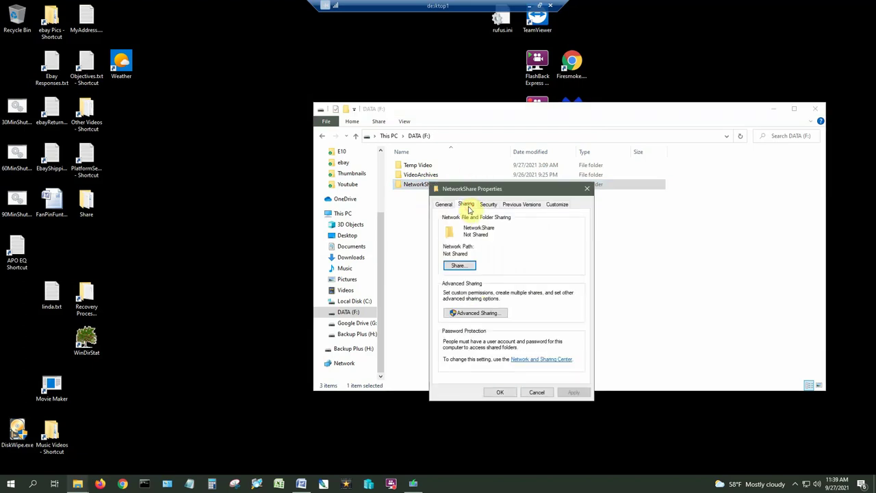
left_click(468, 315)
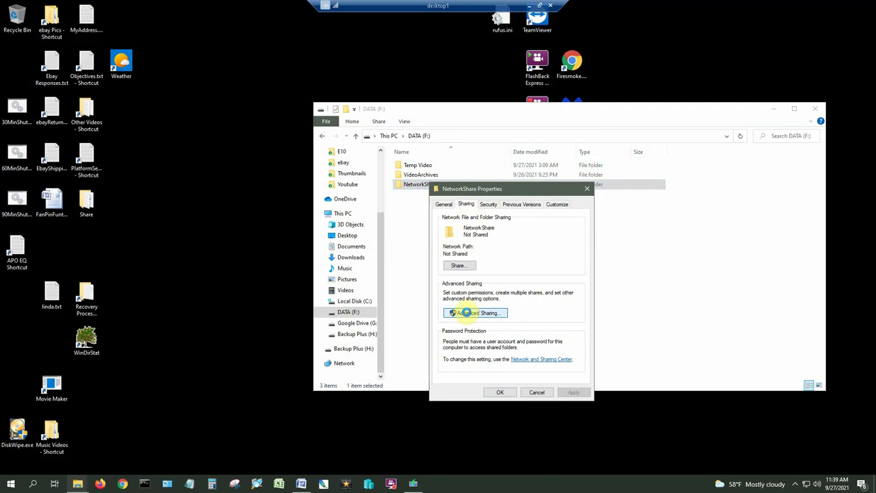
left_click(443, 221)
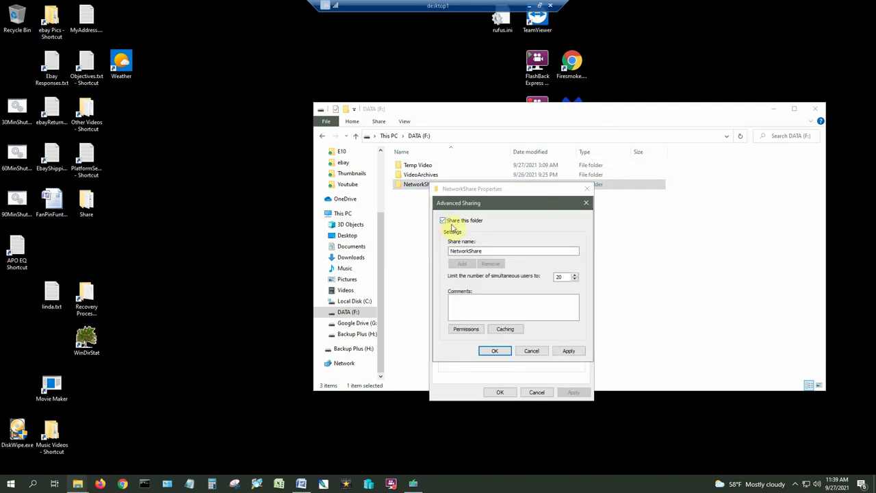
left_click(465, 330)
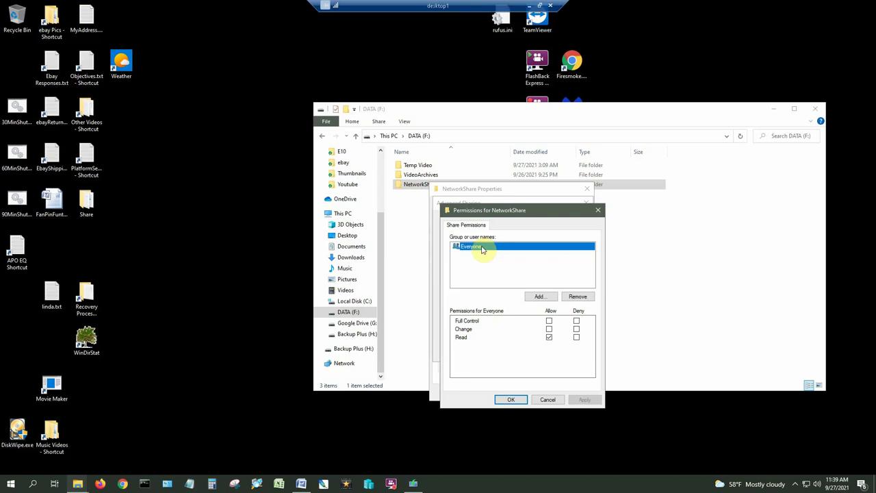
- Replace Everyone with the local user account at Full Control, then apply Advanced Sharing
left_click(578, 296)
left_click(540, 299)
type("frank")
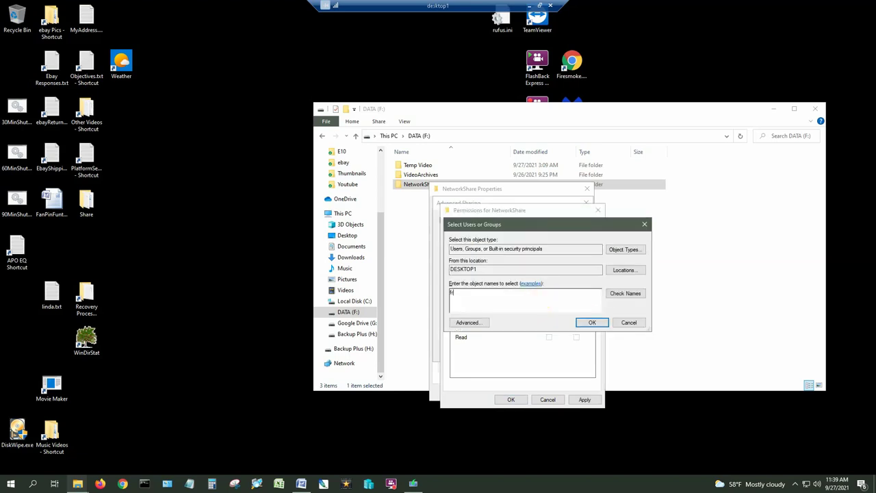
left_click(623, 294)
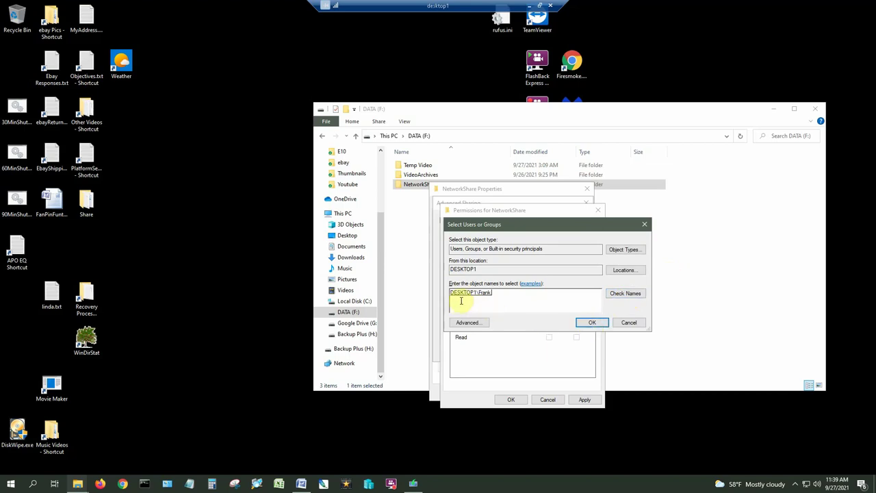
left_click(593, 323)
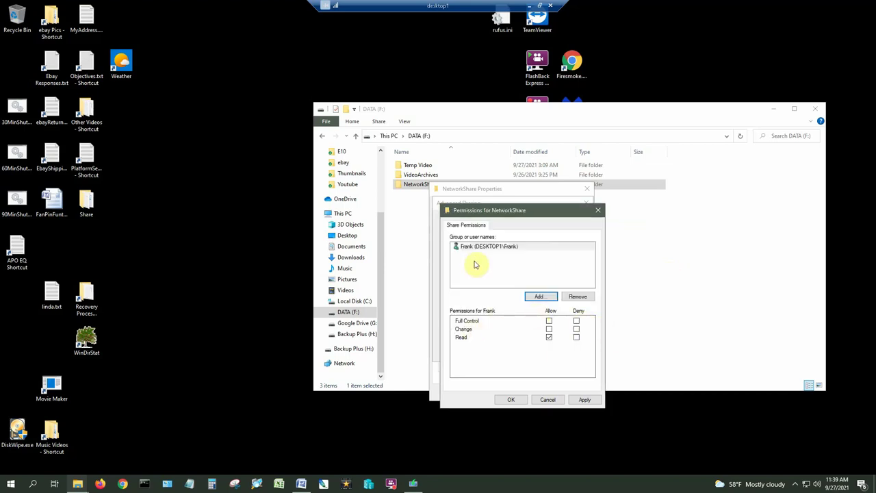
left_click(550, 321)
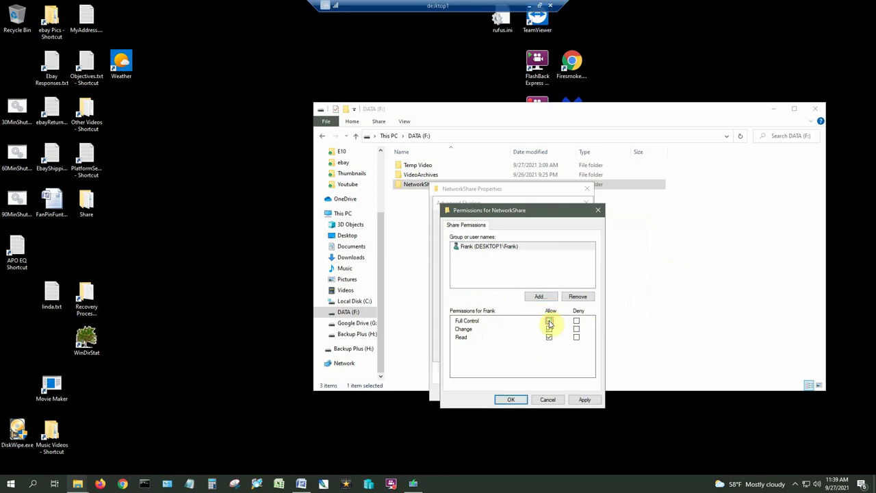
left_click(585, 400)
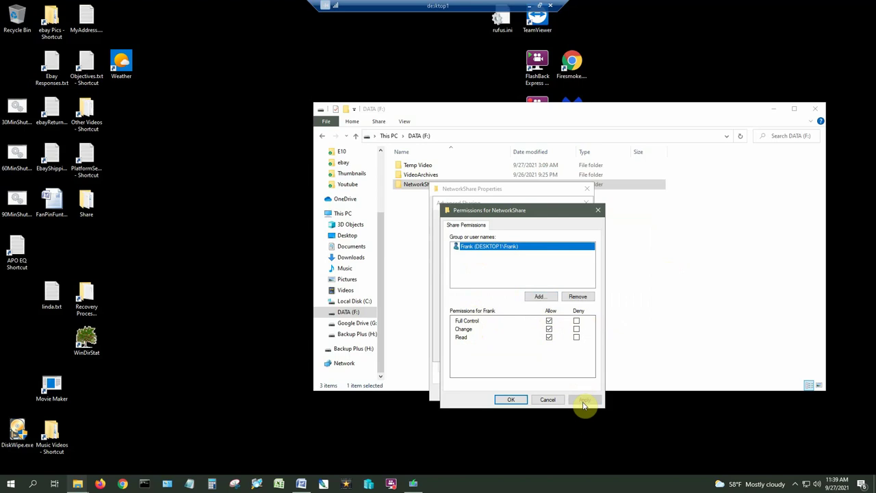
left_click(511, 401)
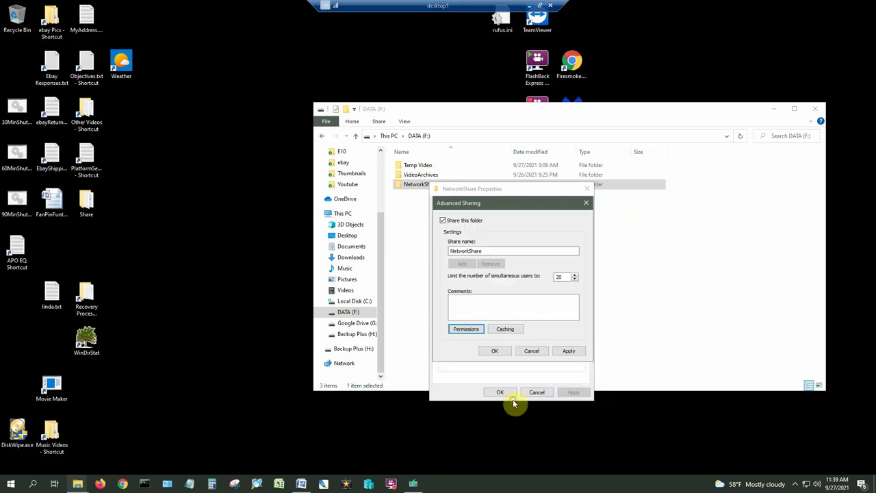
left_click(568, 352)
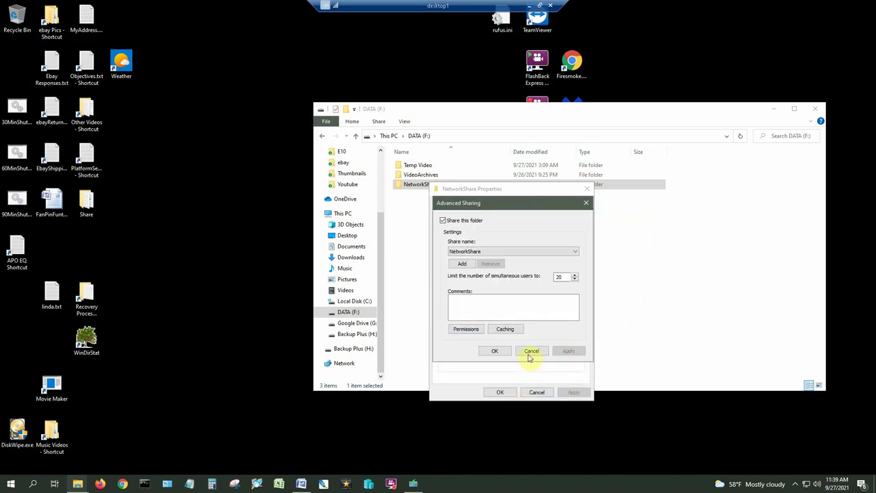
left_click(496, 351)
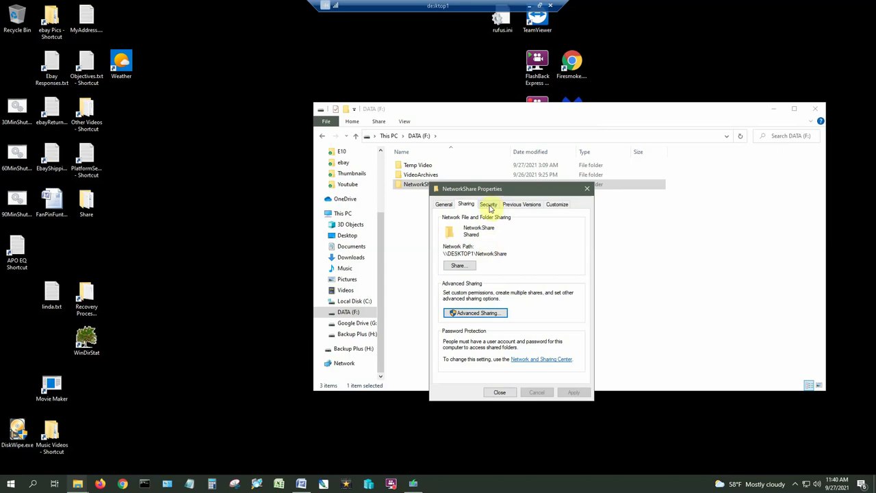
- In Security > Edit, try removing Authenticated Users and dismiss the inheritance warning
left_click(488, 207)
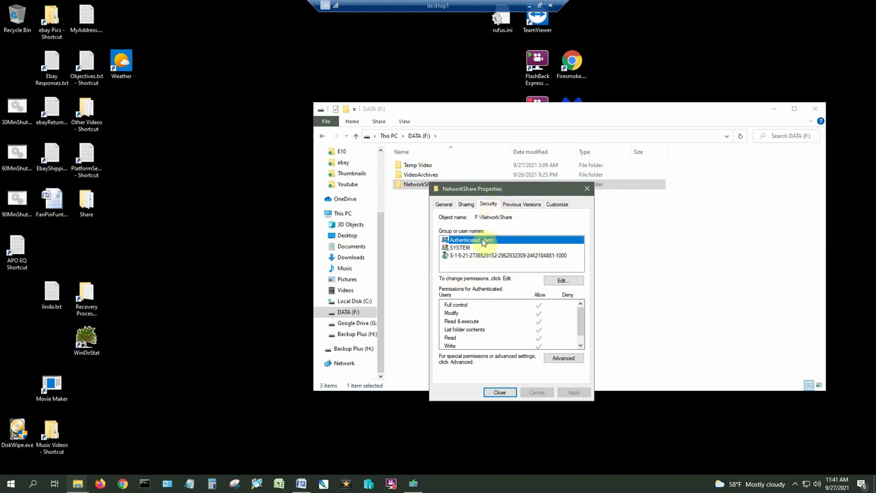
left_click(561, 280)
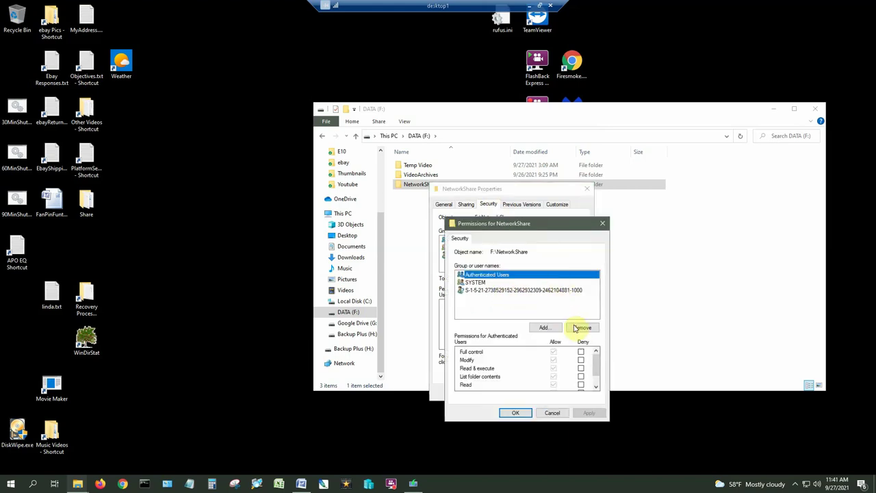
left_click(582, 328)
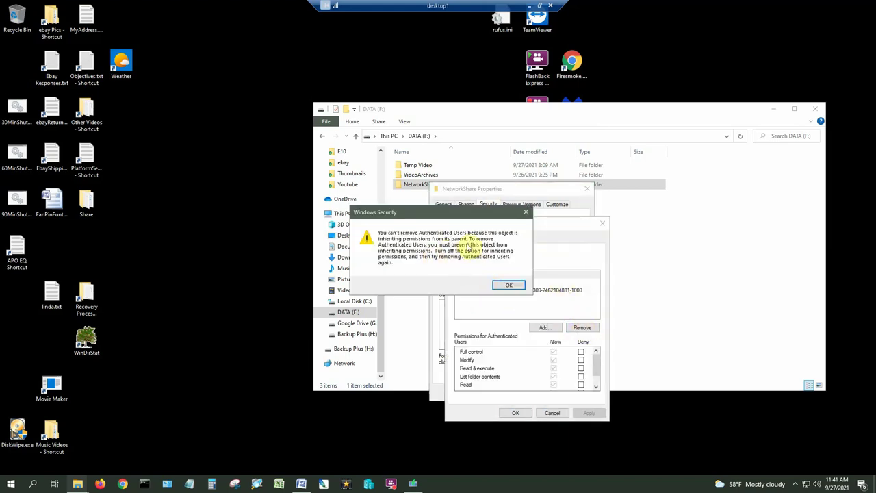
left_click(510, 287)
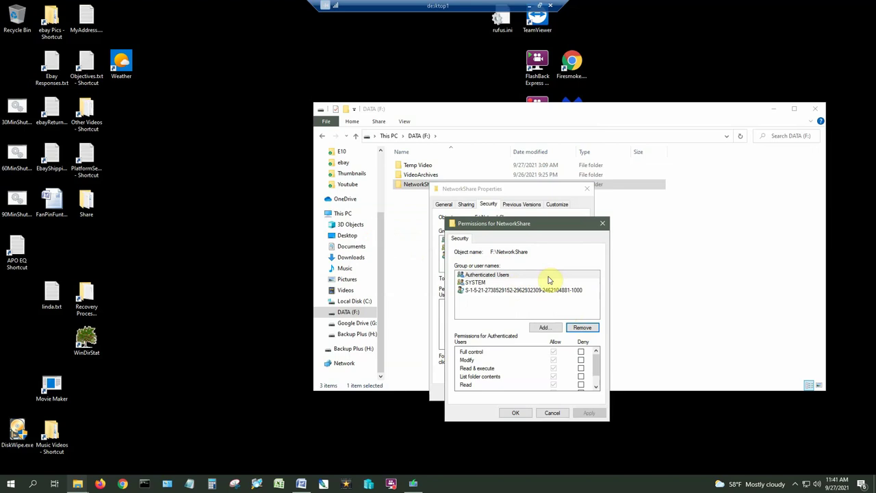
left_click(550, 413)
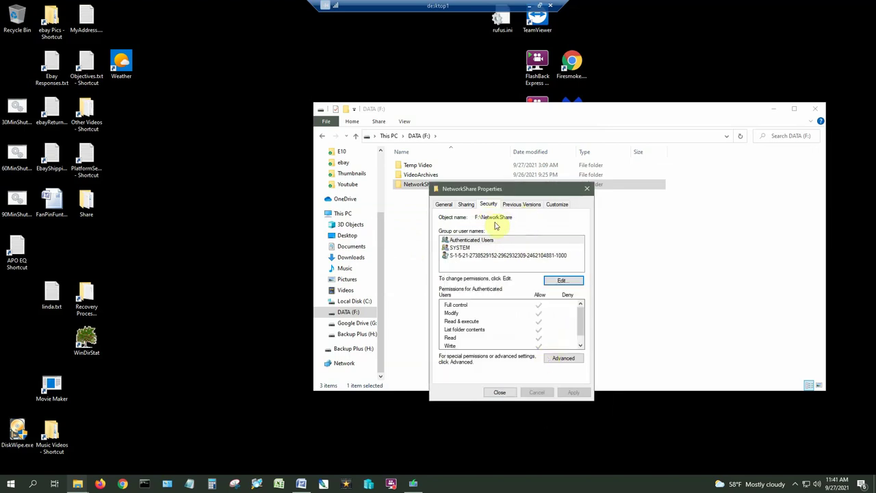
- Try removing the SID entry in the permissions editor, dismissing the inheritance warning again
left_click(469, 257)
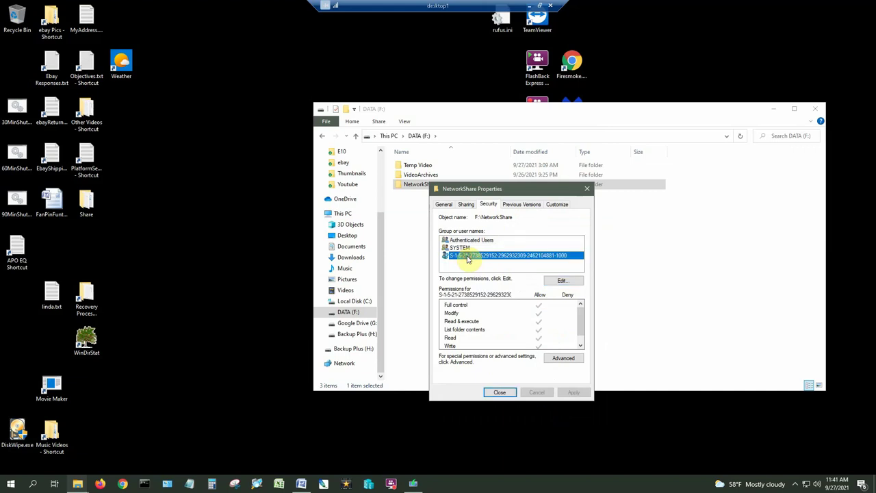
left_click(560, 282)
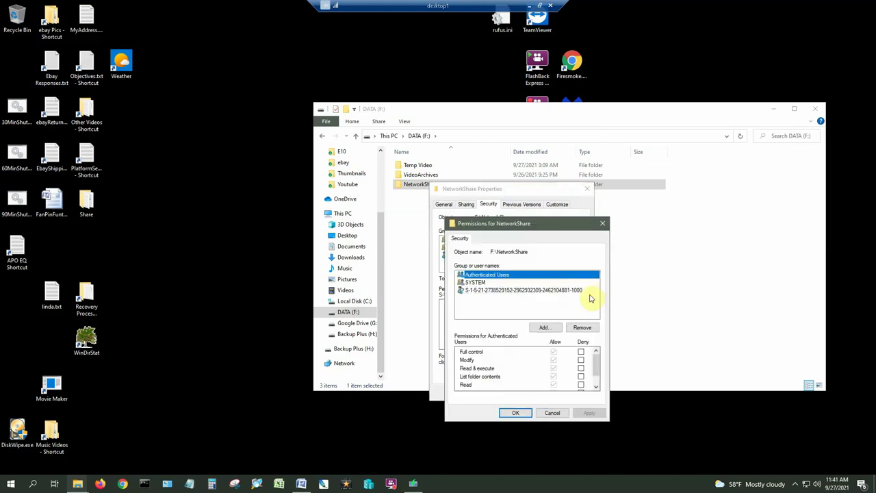
left_click(512, 291)
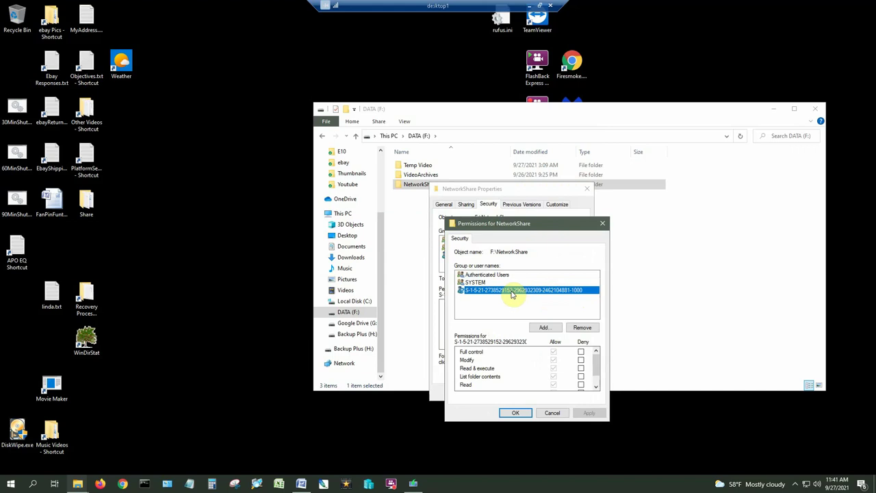
left_click(581, 330)
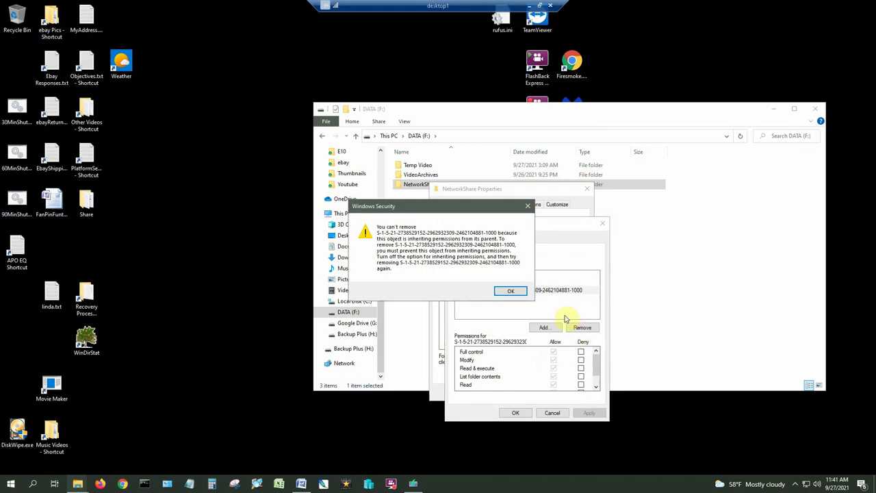
left_click(511, 291)
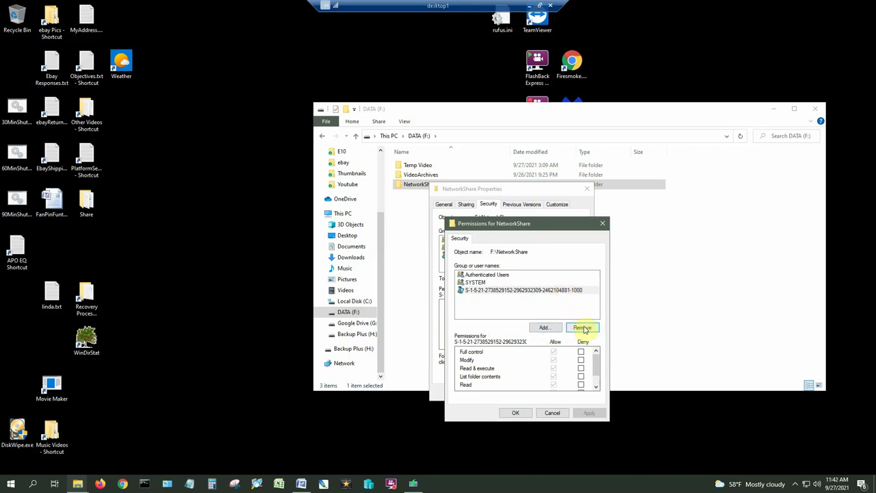
left_click(544, 291)
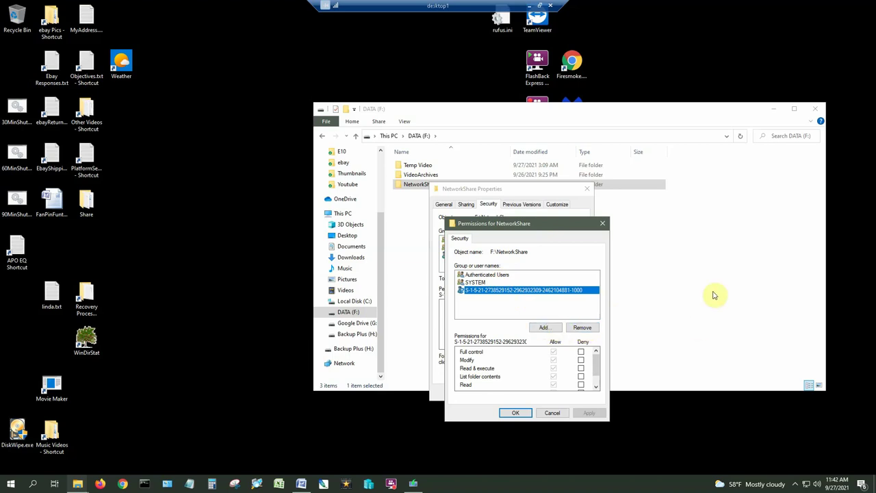
- Add the local user account to NetworkShare's security permissions via Check Names
left_click(546, 330)
left_click(471, 309)
type("frank")
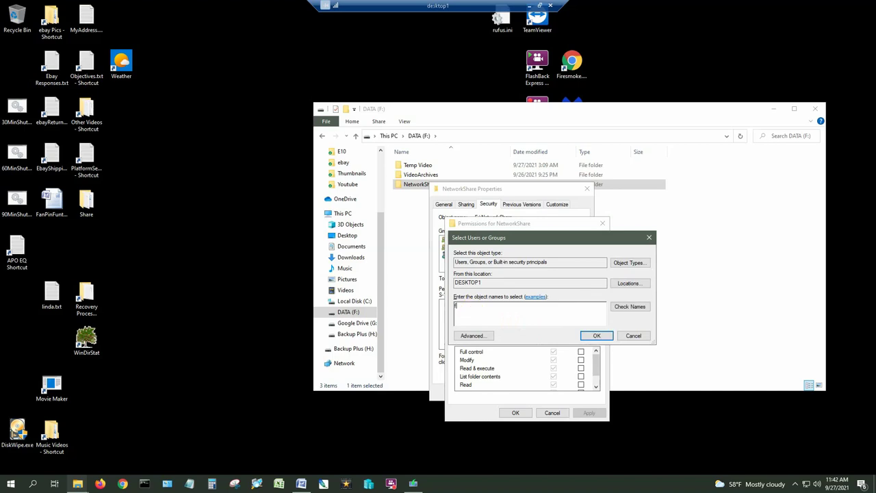
left_click(624, 306)
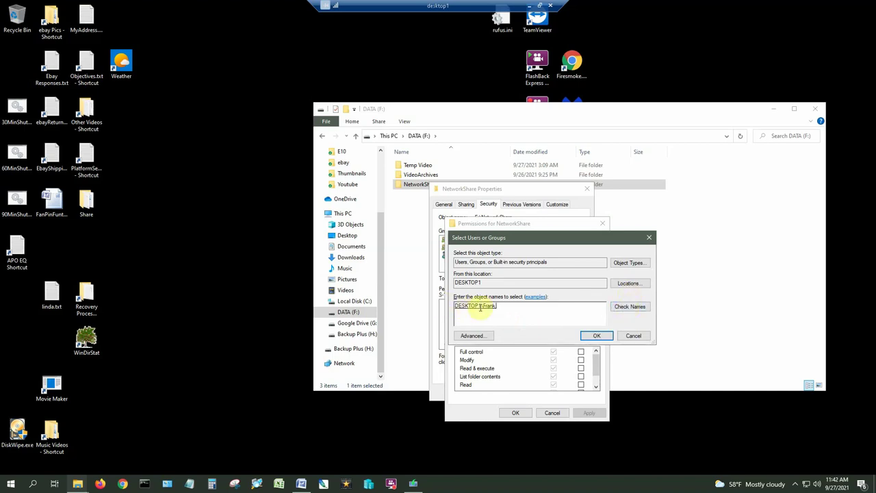
left_click(594, 337)
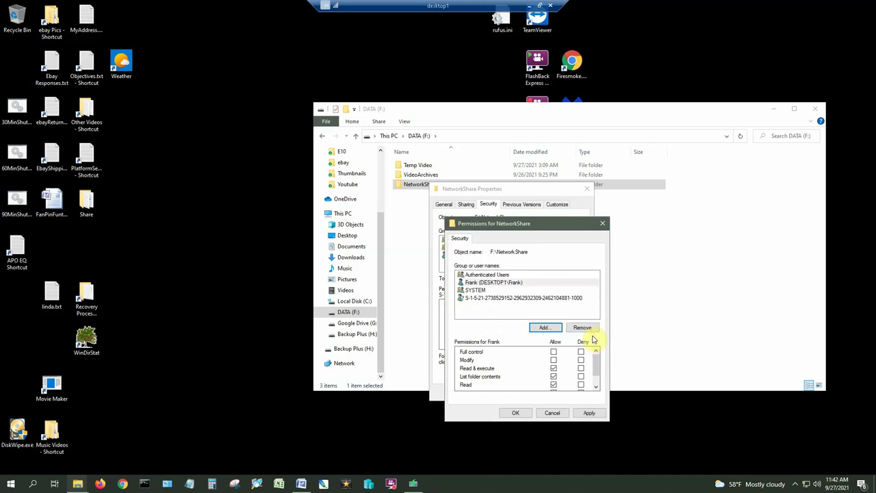
- Allow the local user Full control, apply, and close NetworkShare Properties
left_click(512, 284)
left_click(554, 352)
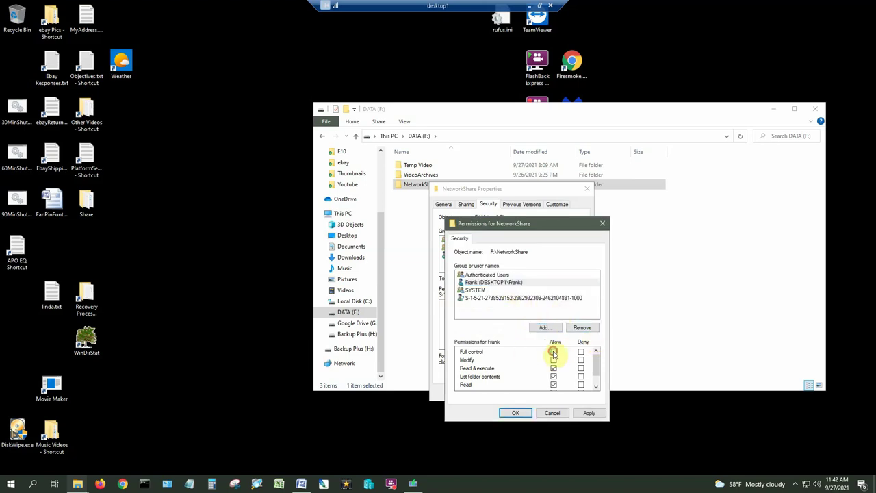
left_click(589, 413)
left_click(516, 413)
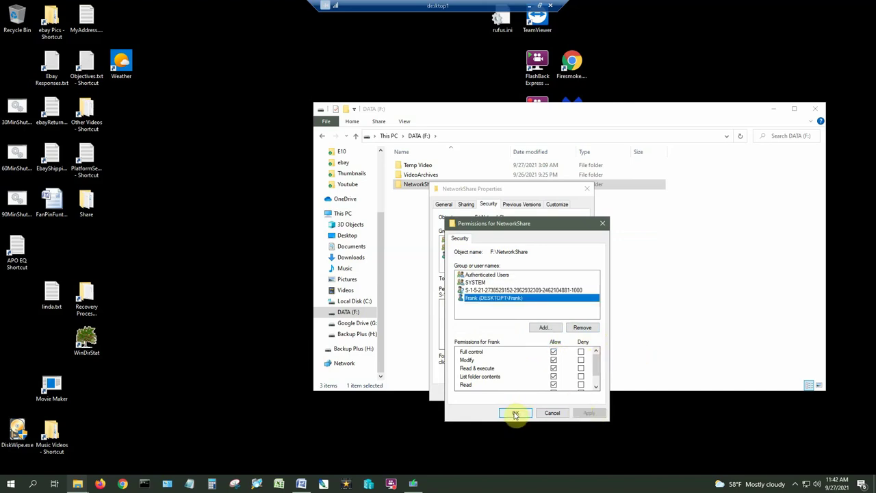
left_click(500, 392)
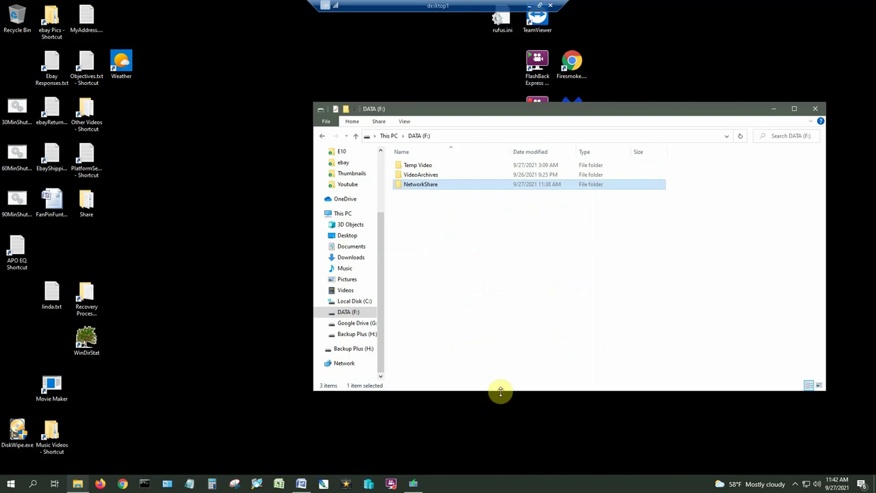
- Close the DATA (F:) window and disconnect the desktop1 remote session
left_click_drag(475, 7, 491, 4)
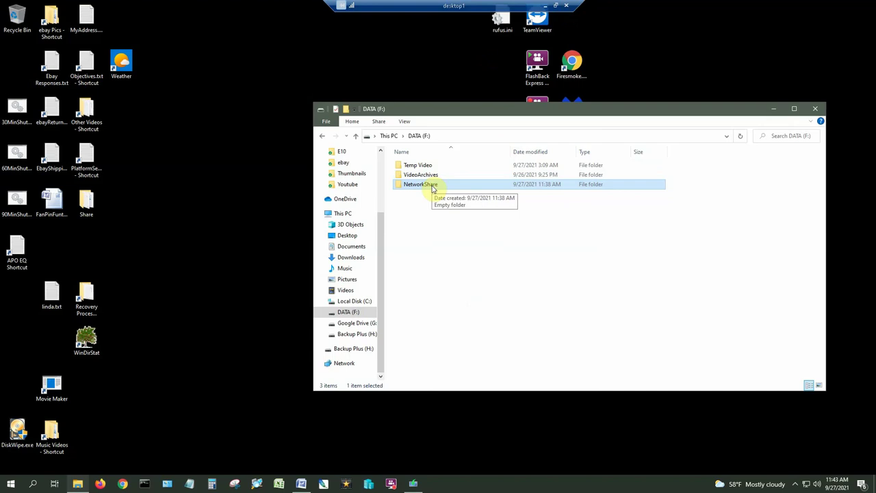
left_click(814, 109)
left_click(567, 6)
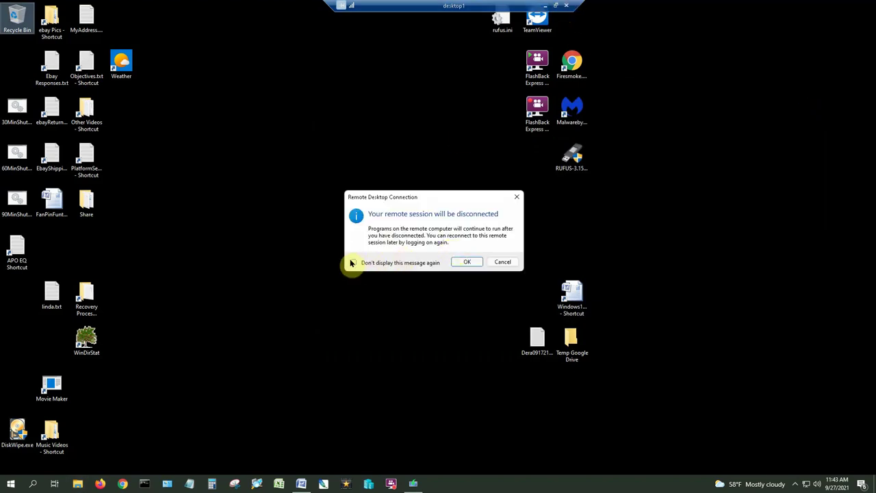
left_click(467, 262)
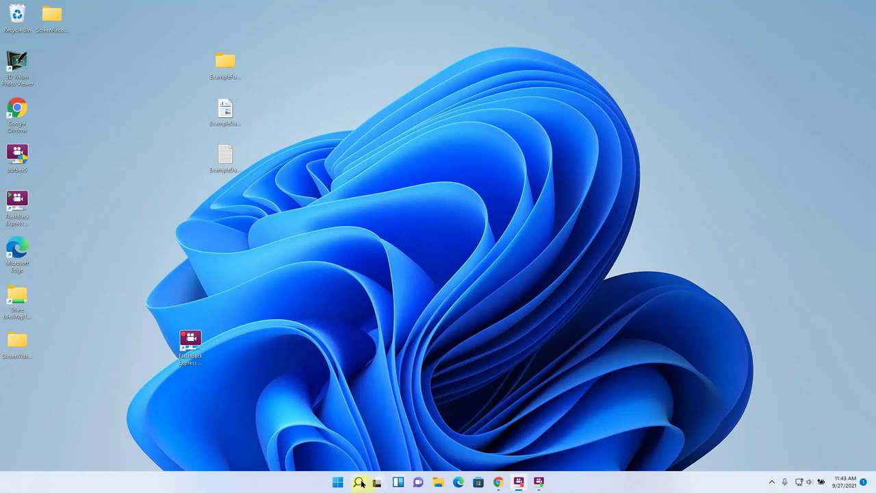
- Browse to \\desktop1 in File Explorer and open its empty NetworkShare folder
mouse_move(359, 483)
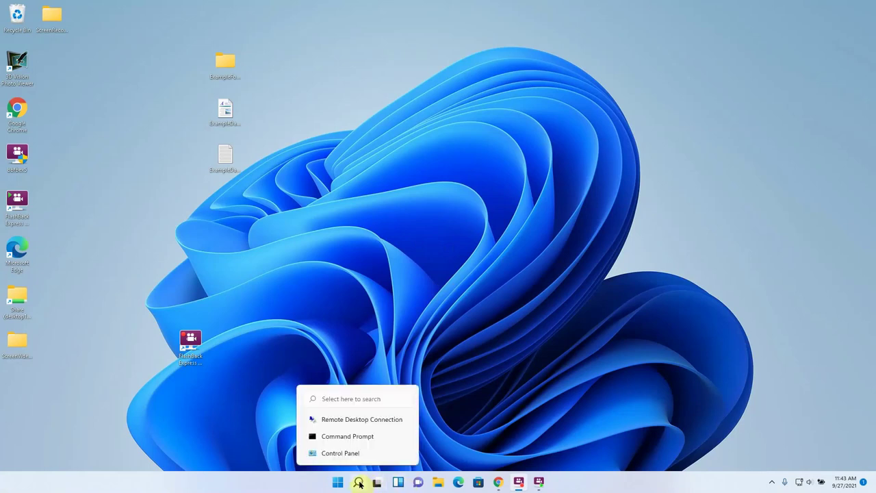
left_click(438, 482)
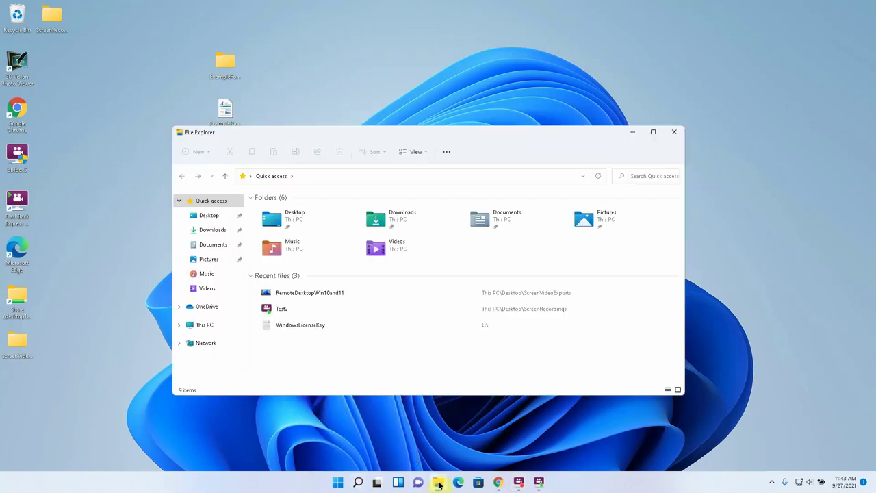
left_click(336, 177)
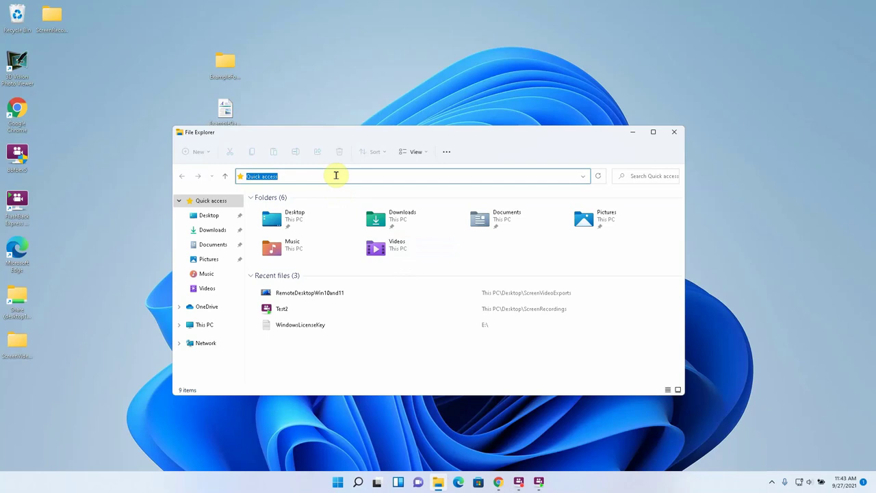
type("\\\\")
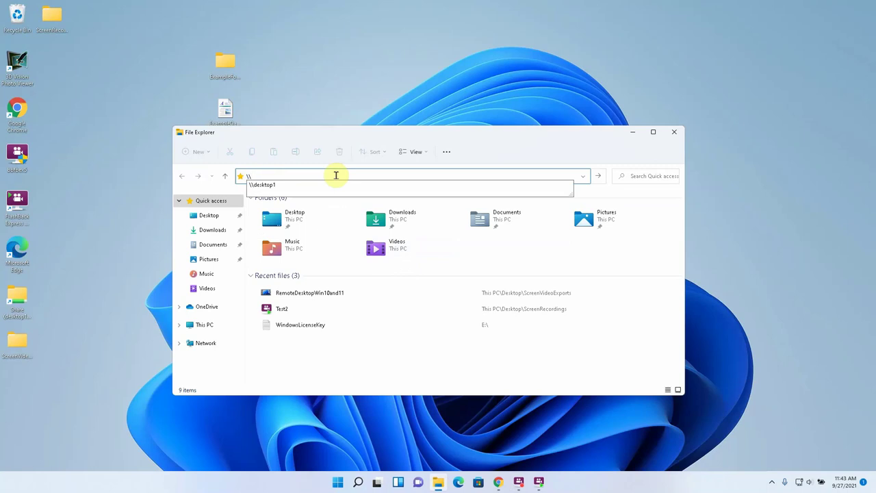
type("desktop1")
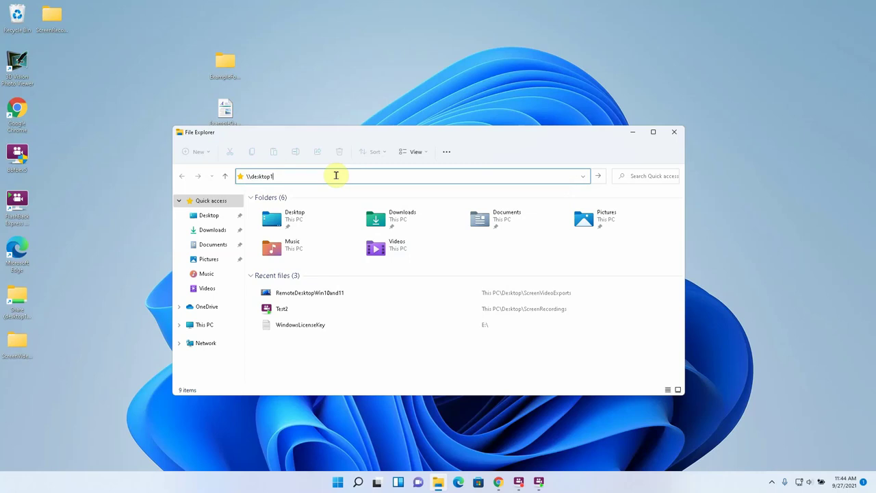
key("Return")
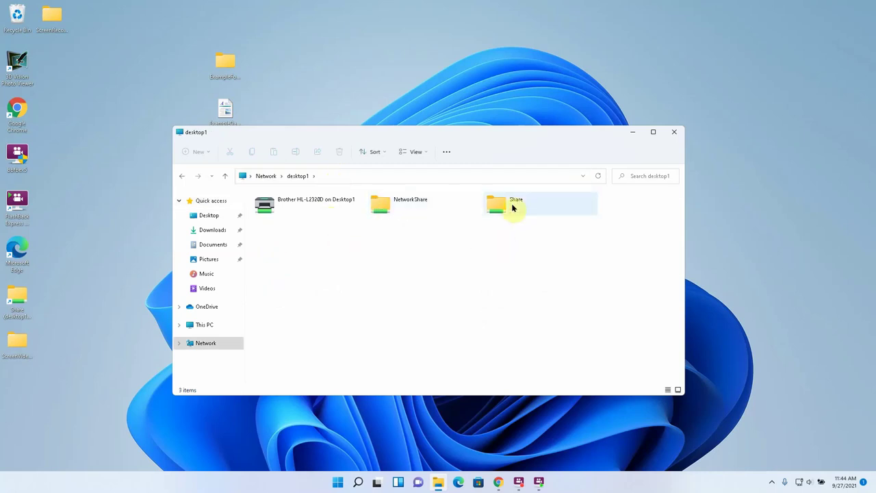
double_click(388, 208)
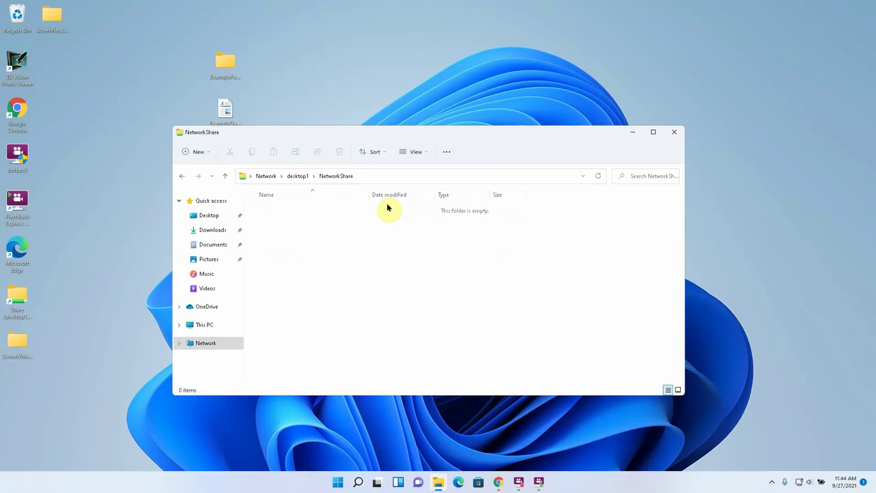
right_click(331, 244)
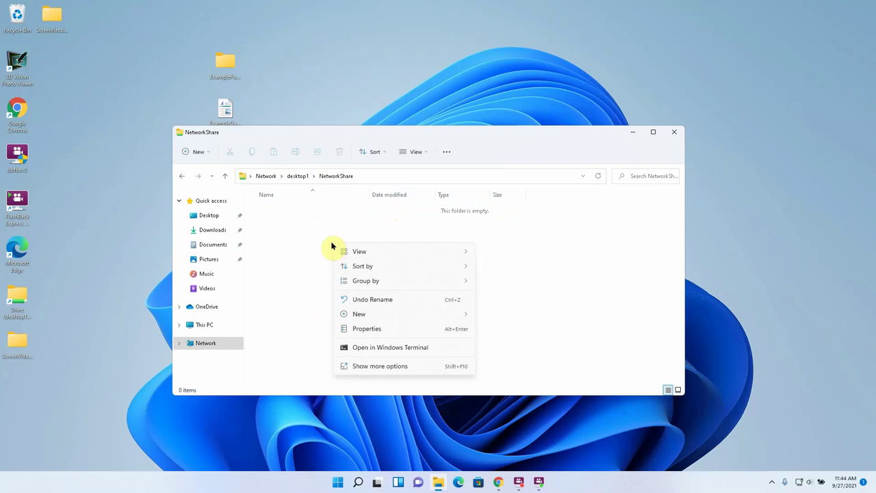
- Create a new text document named Test in NetworkShare
mouse_move(374, 318)
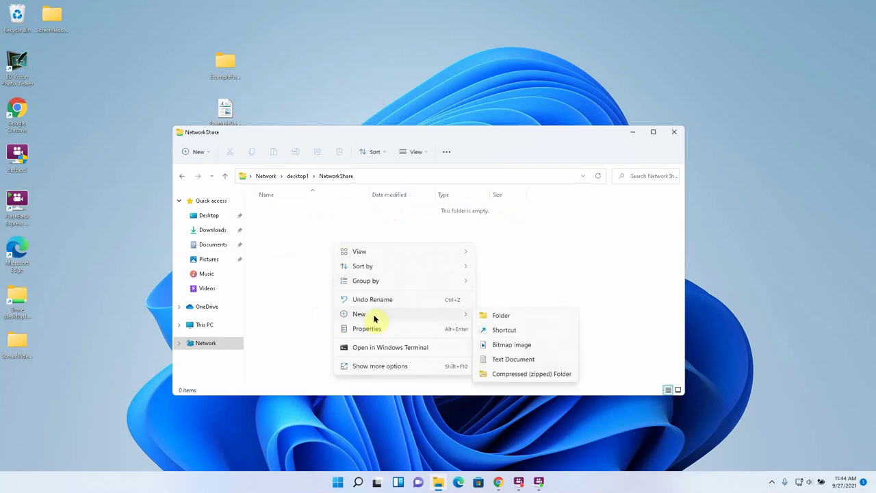
left_click(503, 359)
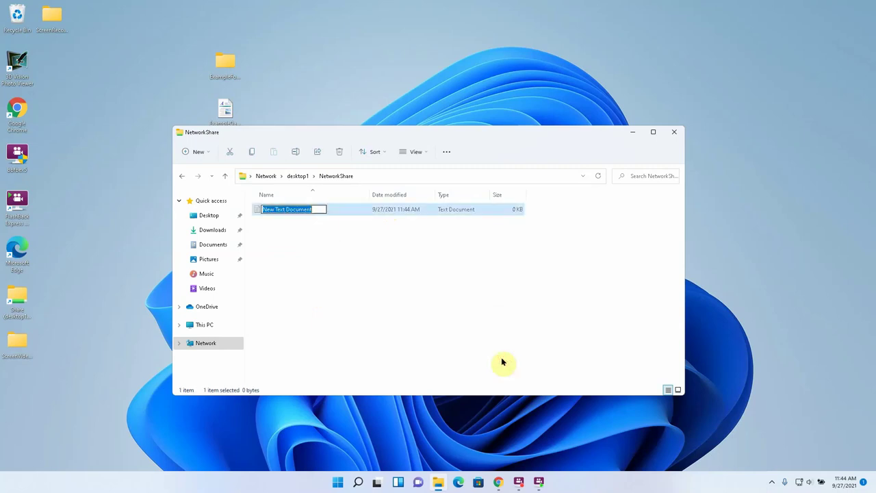
type("Test")
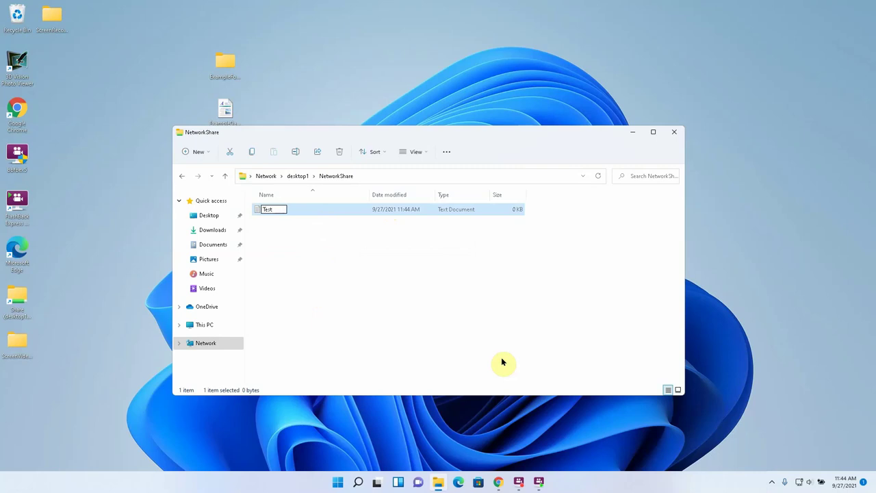
left_click(378, 329)
- Write 'test' into Test in Notepad, save it, and reopen to verify the content
double_click(274, 210)
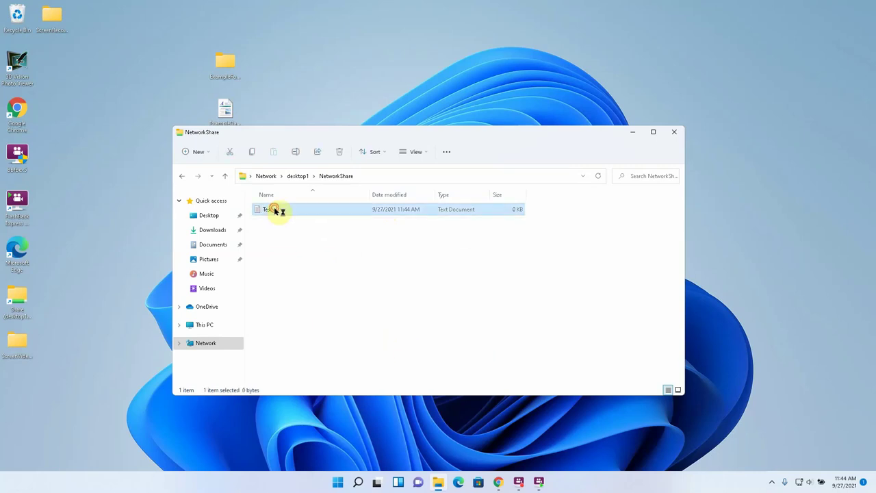
type("test")
left_click(46, 54)
left_click(63, 97)
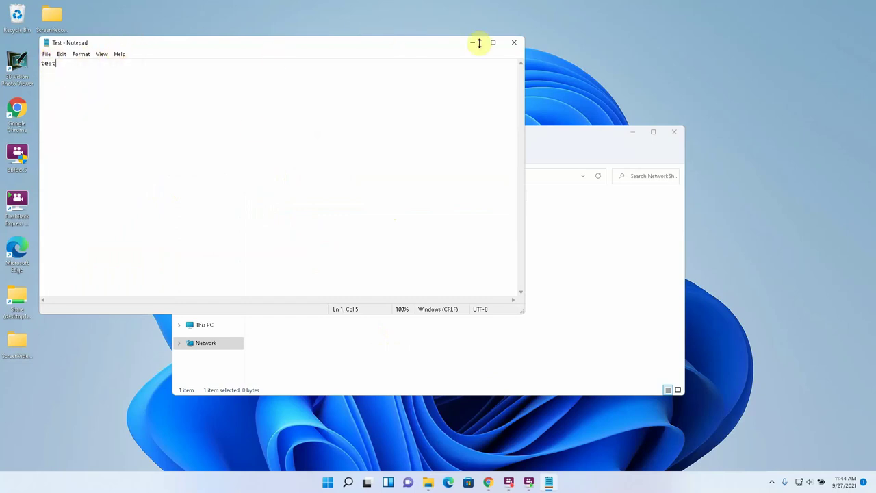
left_click(514, 42)
double_click(305, 214)
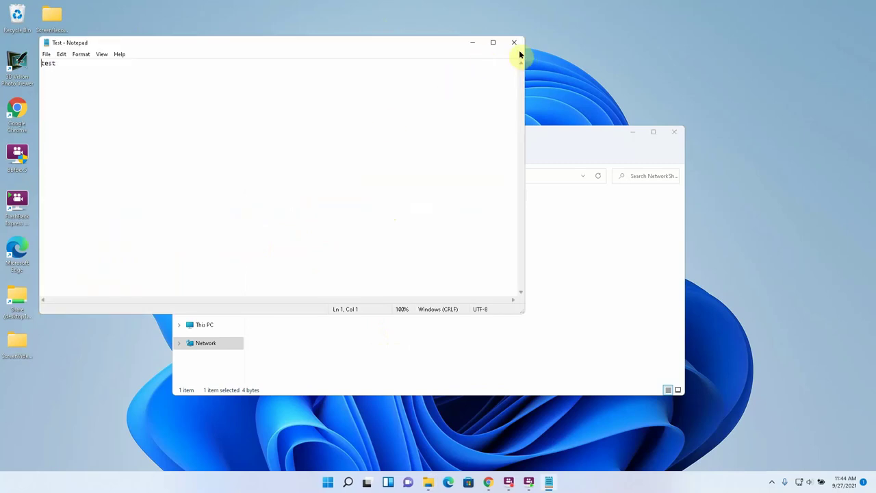
left_click(514, 42)
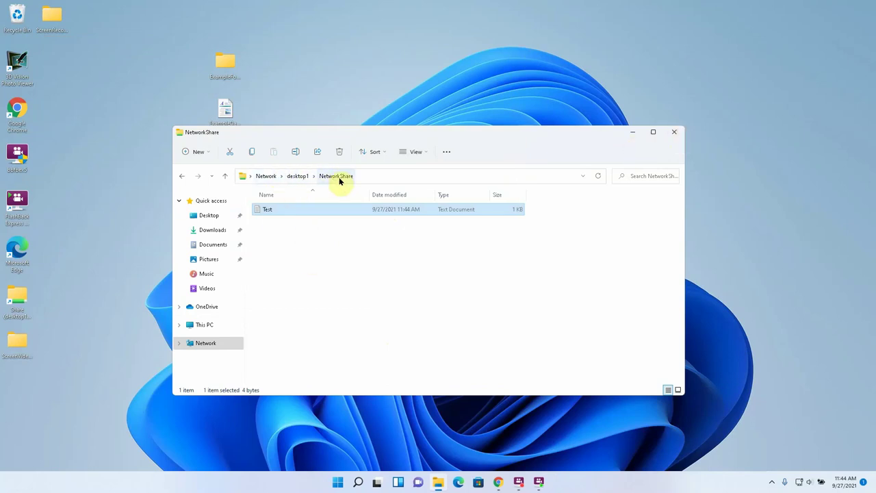
- Visit \\desktop1 via the address bar, then return to This PC showing drives C: and D:
left_click(204, 325)
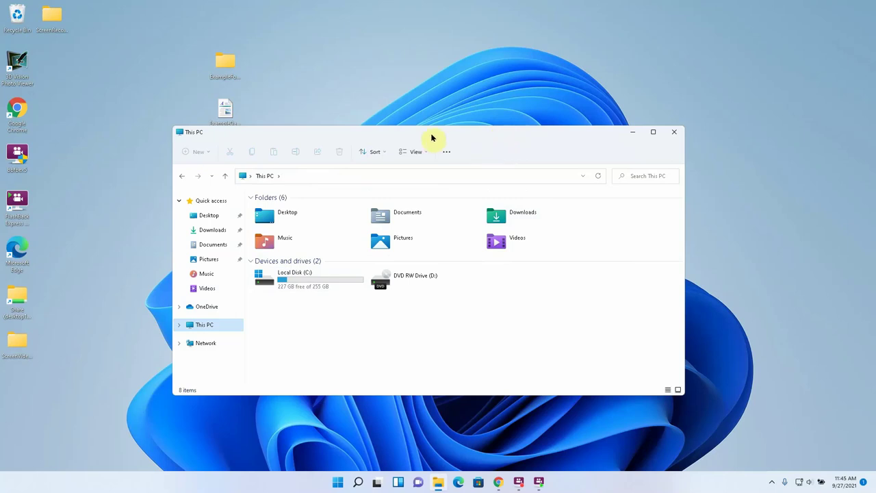
left_click(361, 174)
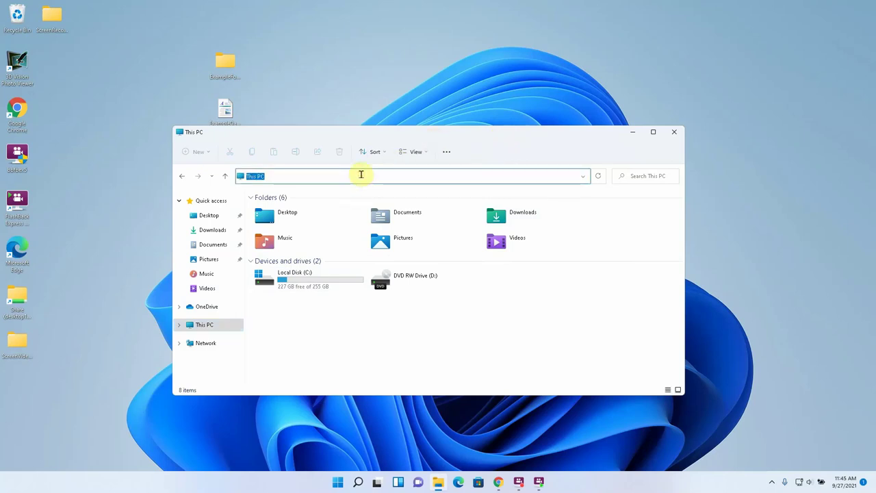
type("\\\\d")
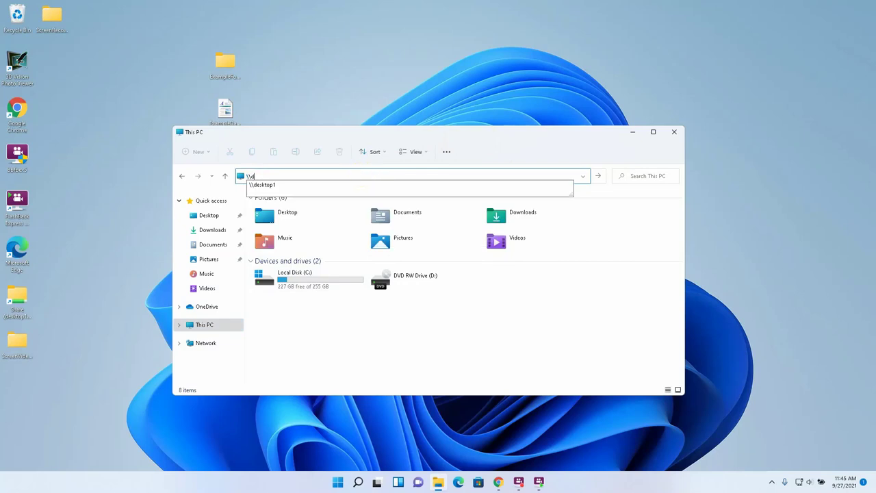
type("esktop1")
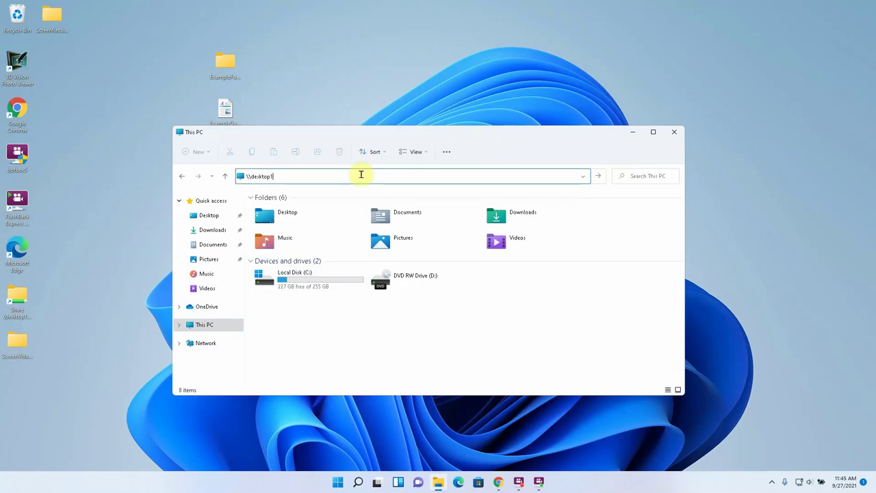
key("Return")
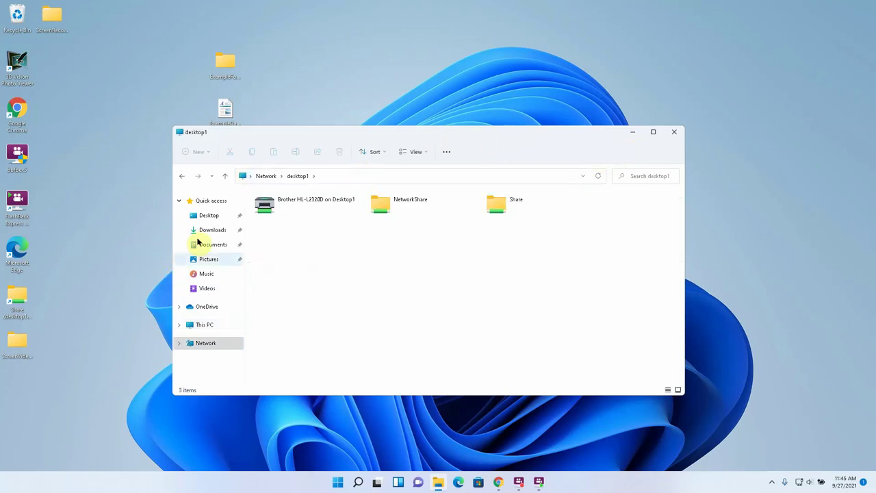
left_click(194, 325)
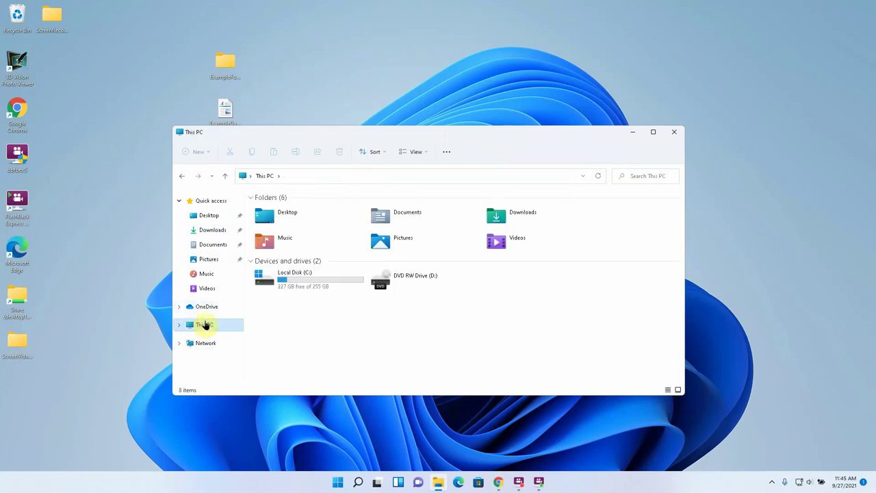
left_click(203, 343)
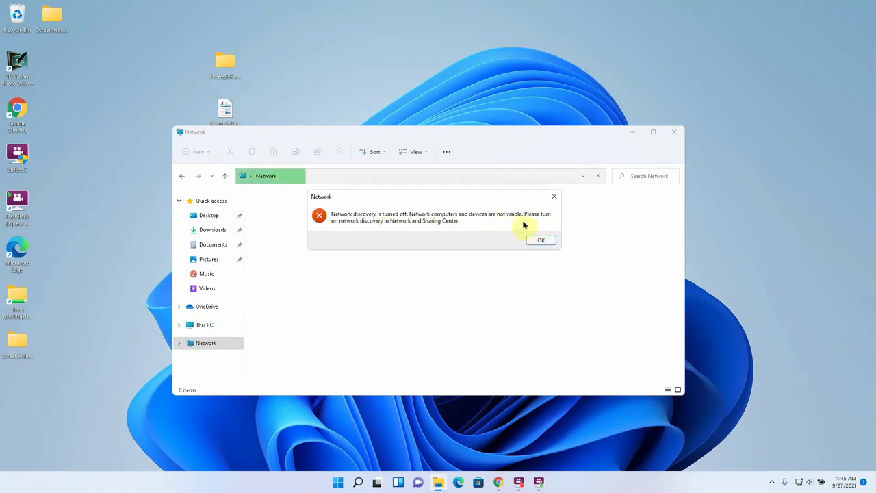
left_click(545, 241)
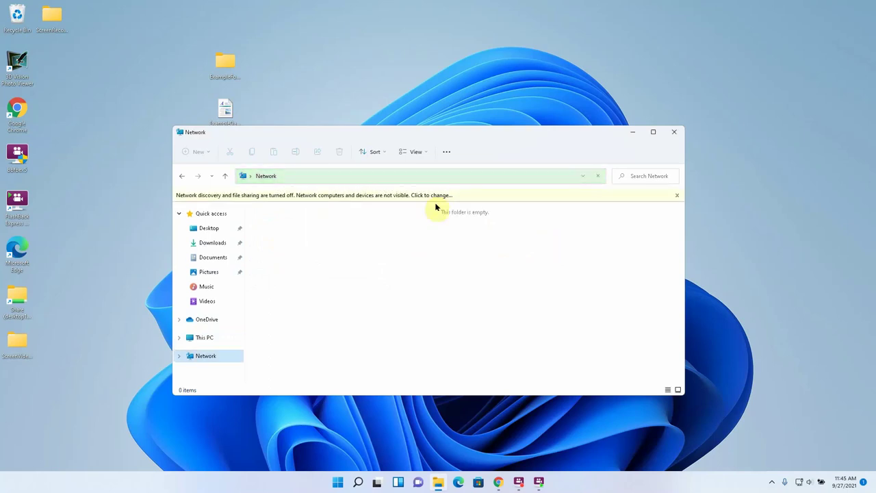
left_click(545, 194)
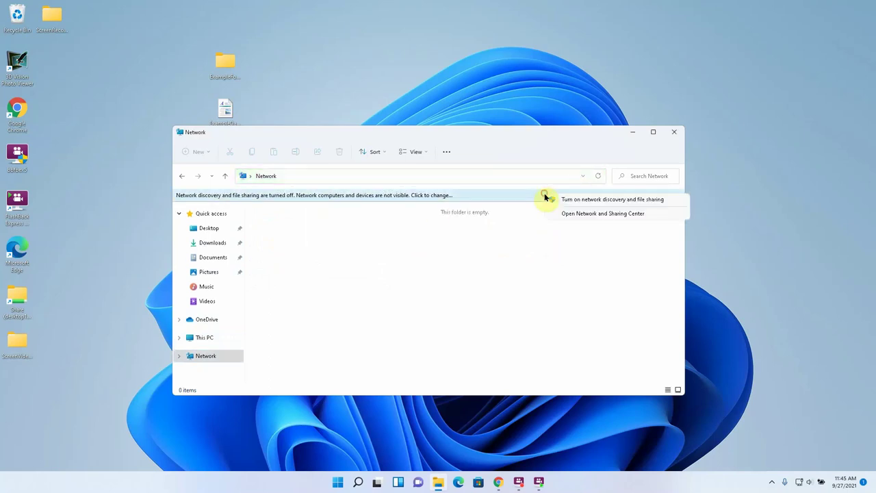
left_click(581, 214)
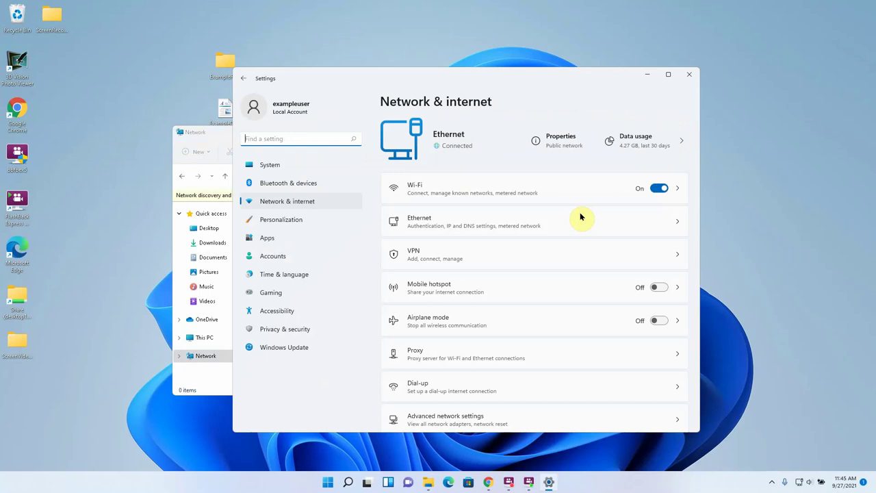
left_click(470, 421)
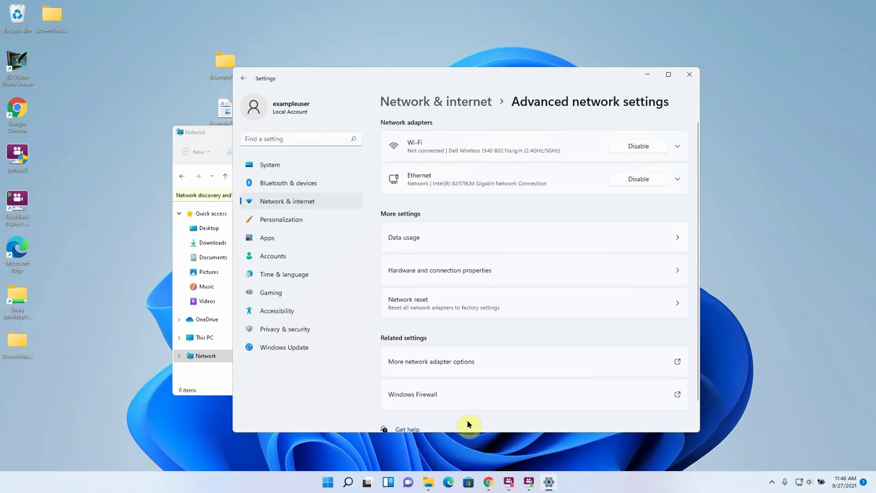
scroll(468, 424, "down", 1)
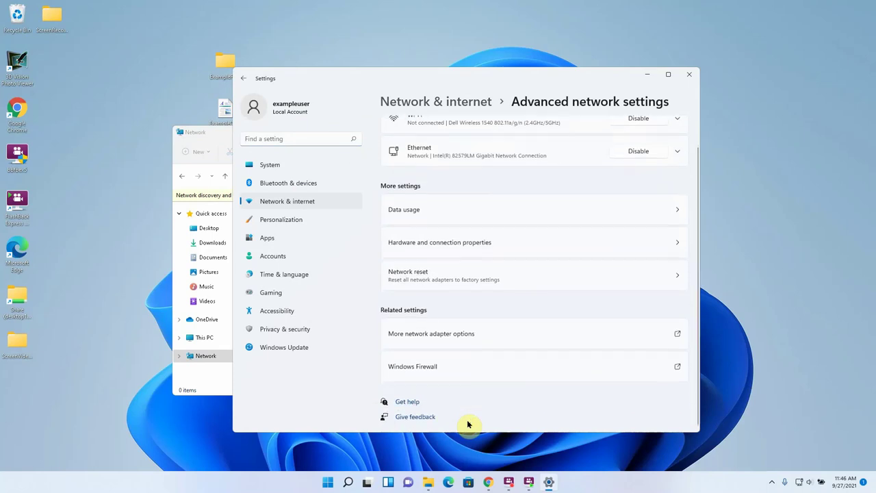
scroll(469, 424, "up", 1)
left_click(477, 361)
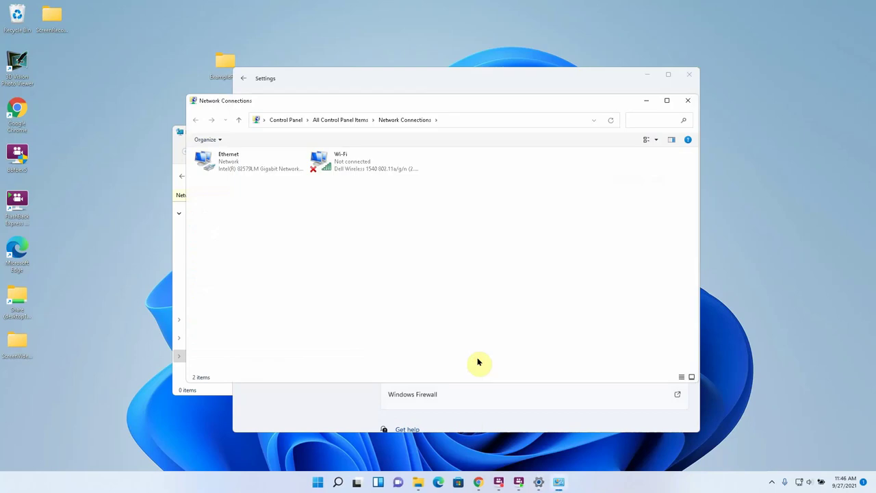
left_click(688, 100)
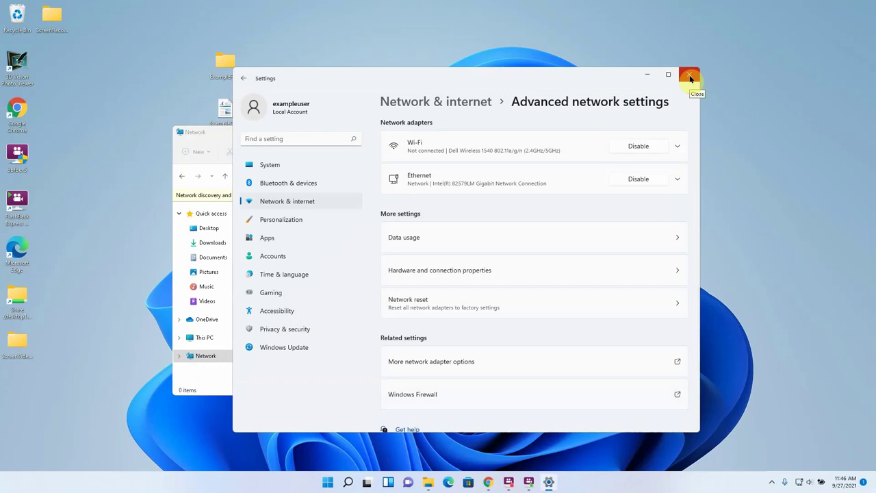
left_click(691, 80)
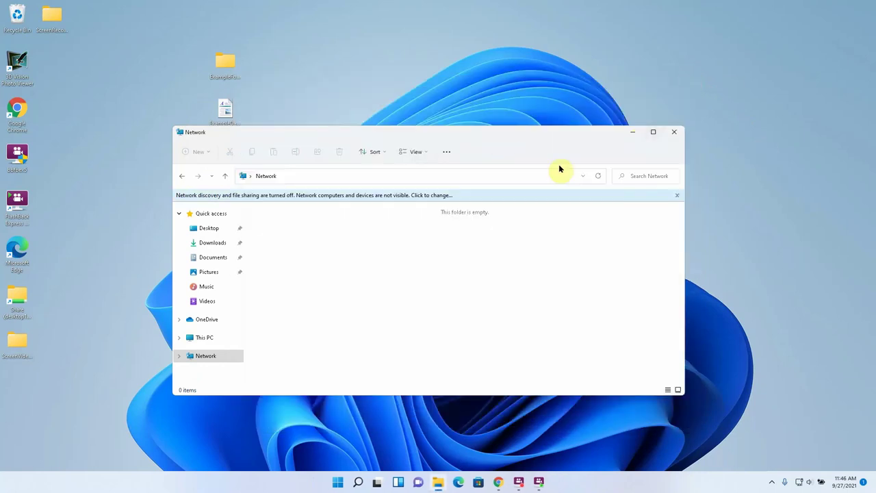
- Close the Network window, go to \\desktop1, and view NetworkShare's full options menu
left_click(673, 133)
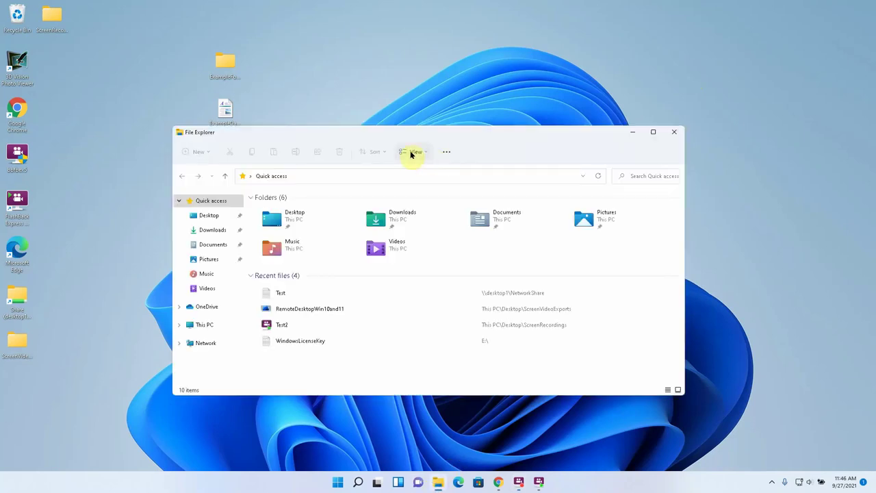
left_click(338, 174)
type("\\\\")
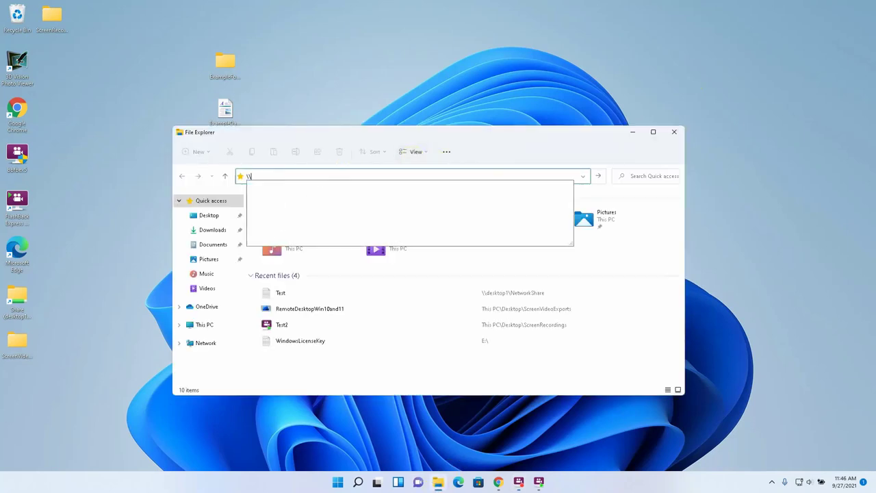
type("deskotp")
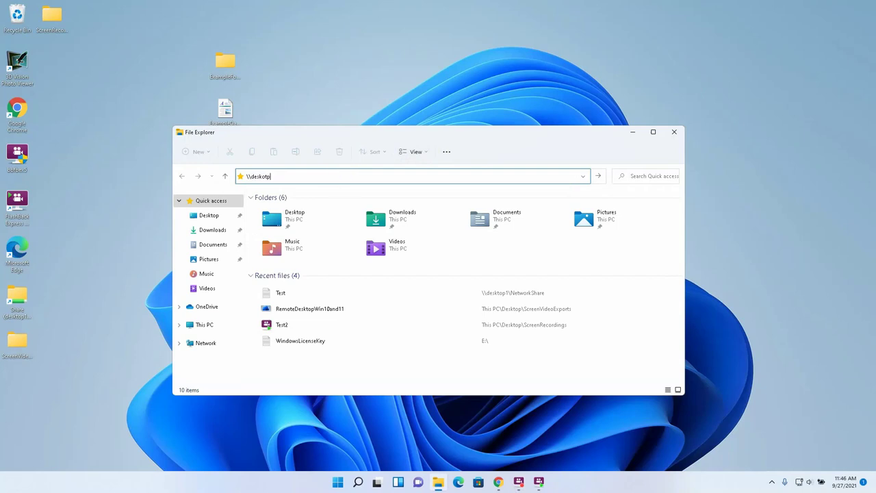
key("BackSpace")
key("BackSpace")
key("BackSpace")
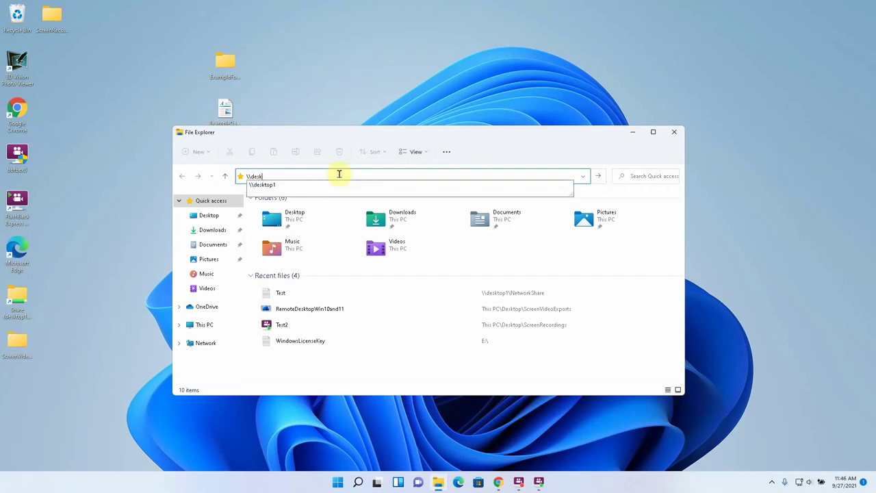
type("top1")
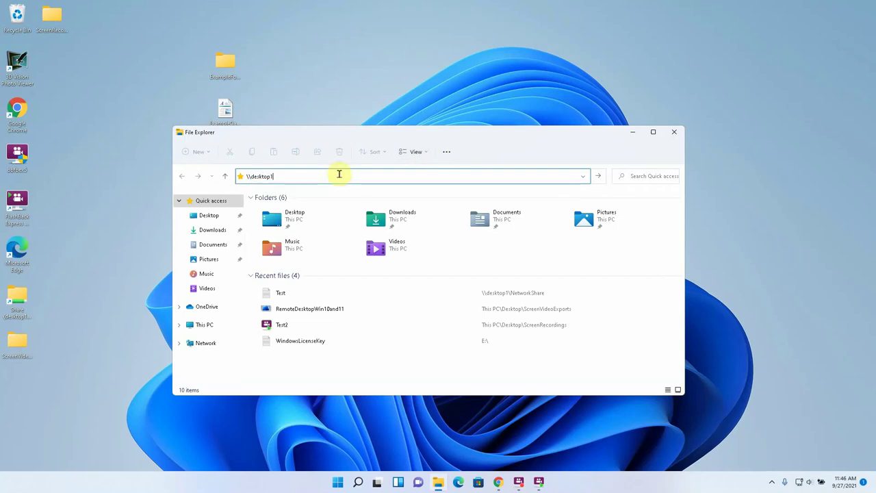
key("Return")
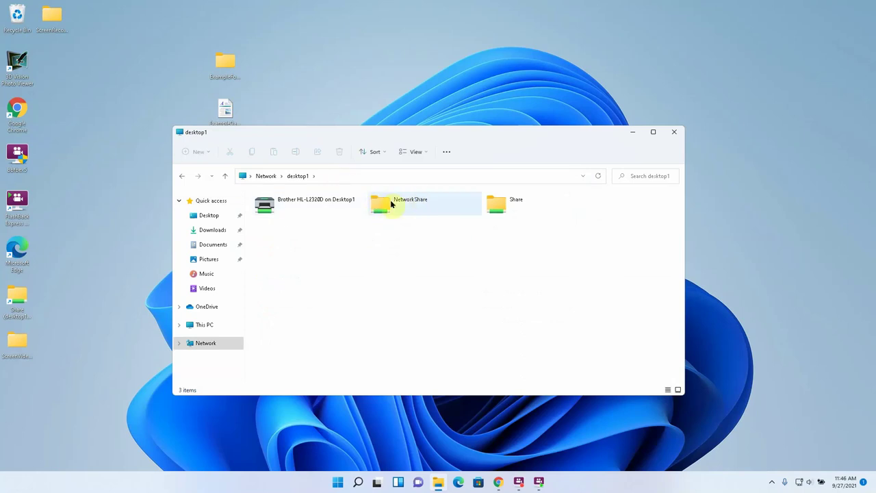
right_click(390, 201)
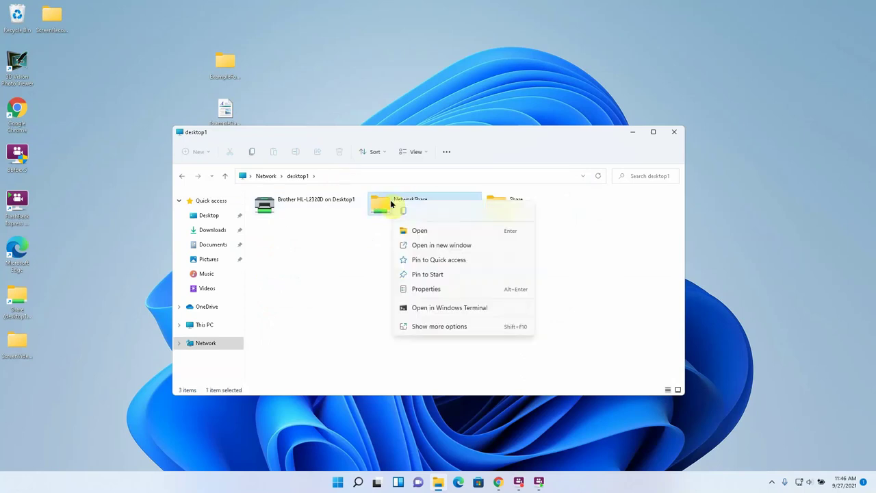
left_click(426, 326)
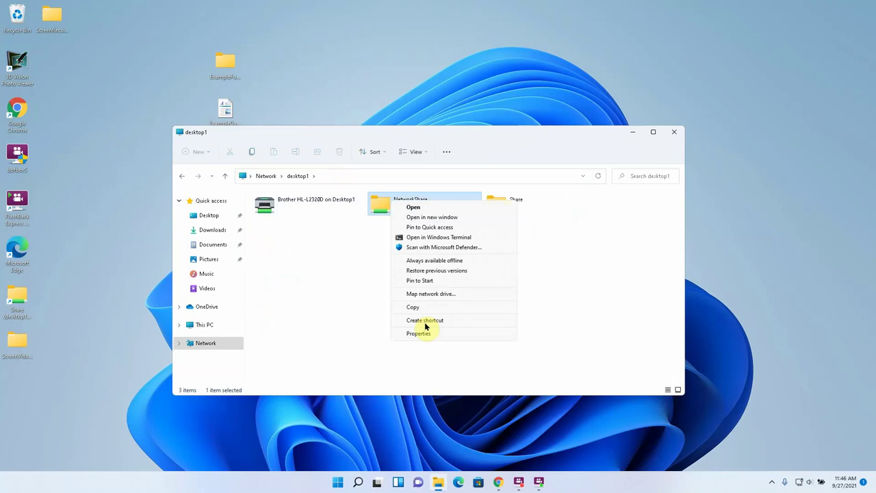
left_click(342, 283)
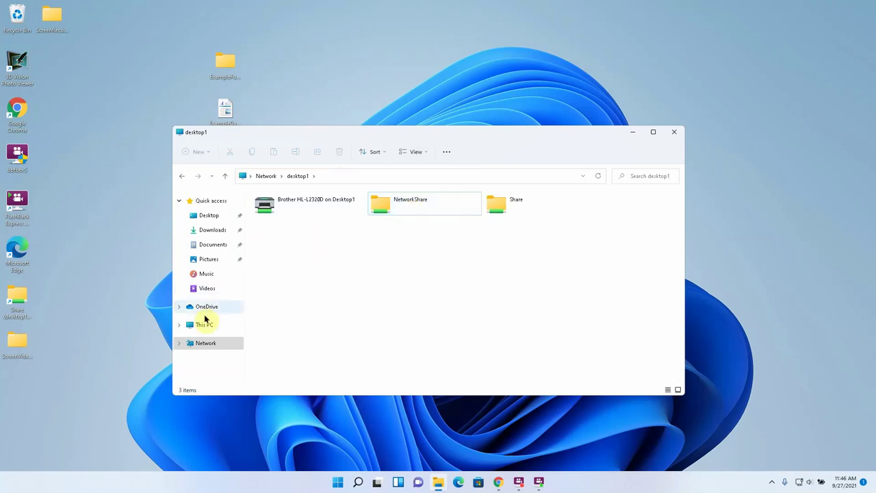
- Return to This PC, then revisit \\desktop1 and show NetworkShare's full options again
left_click(203, 324)
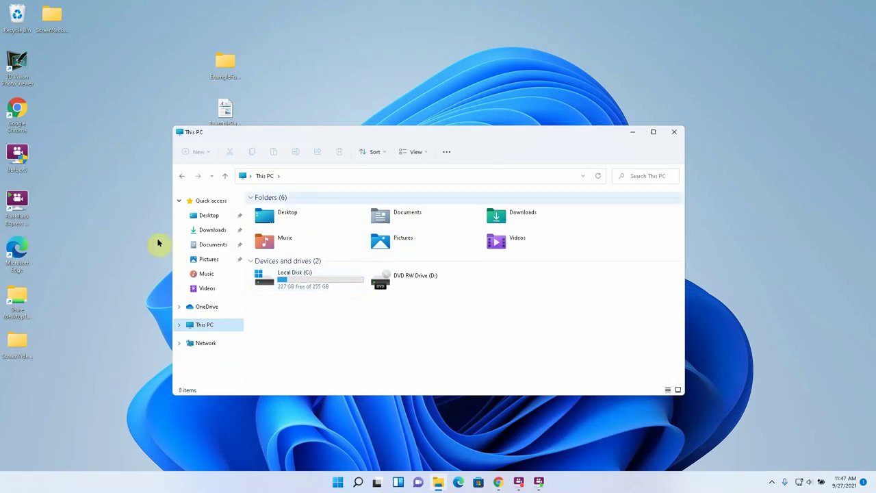
left_click(297, 177)
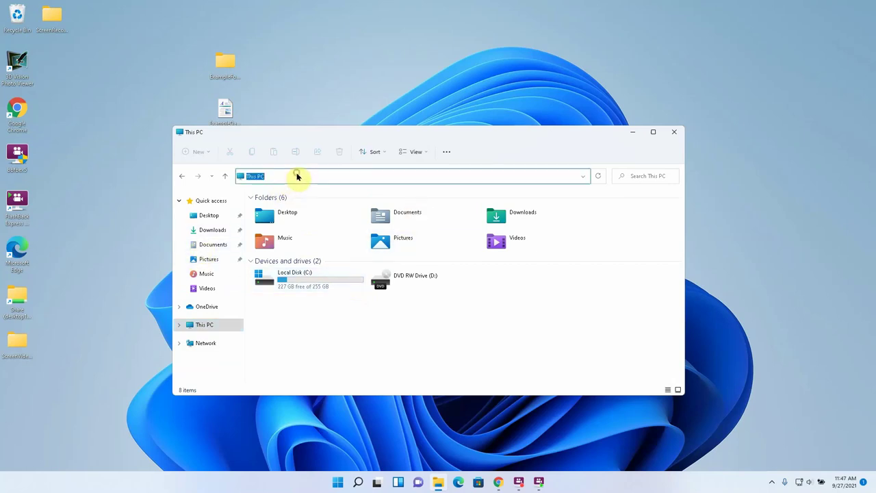
type("\\\\")
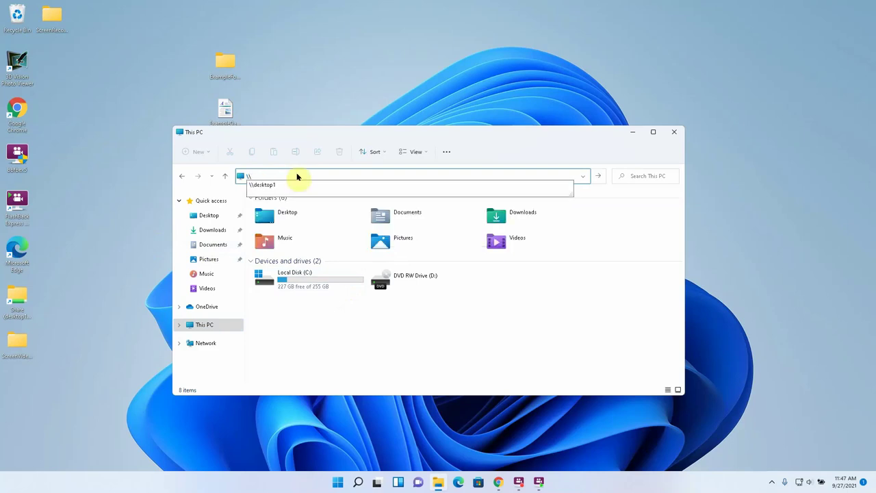
type("desktop")
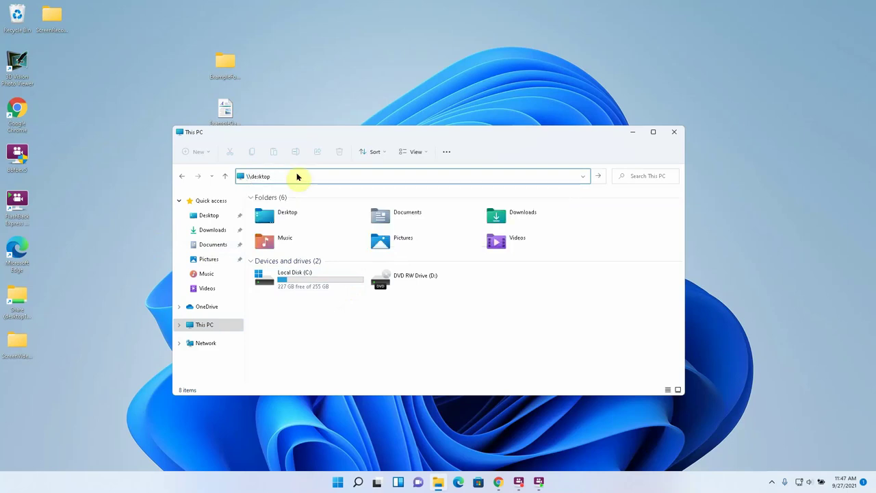
type("1")
key("Return")
left_click(383, 202)
right_click(382, 205)
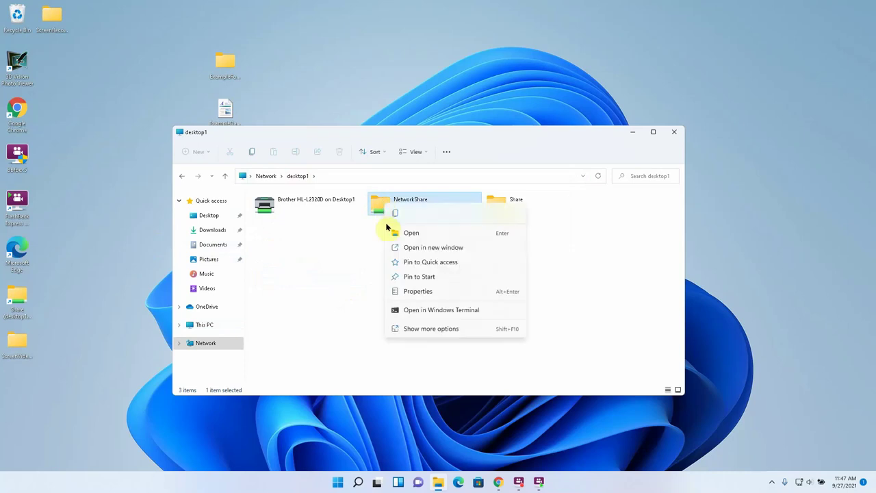
left_click(424, 330)
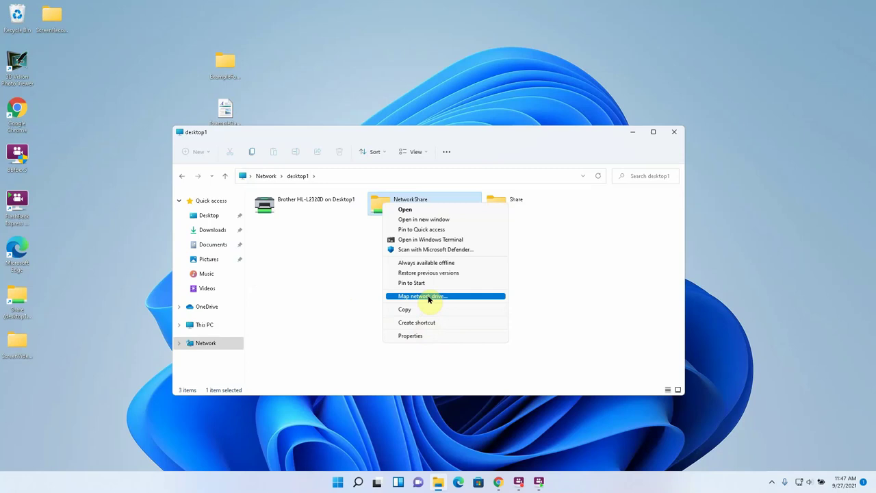
- Map the NetworkShare folder as drive Z:, then close the Z: window that opens
left_click(429, 296)
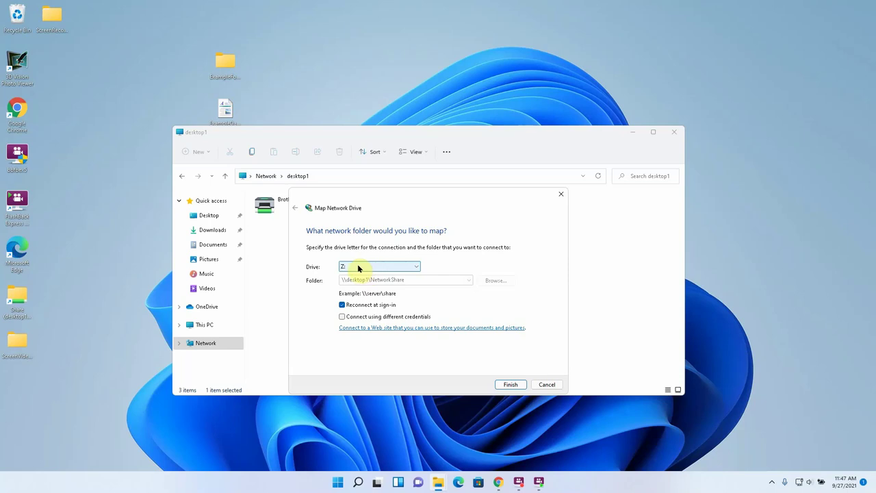
left_click(358, 269)
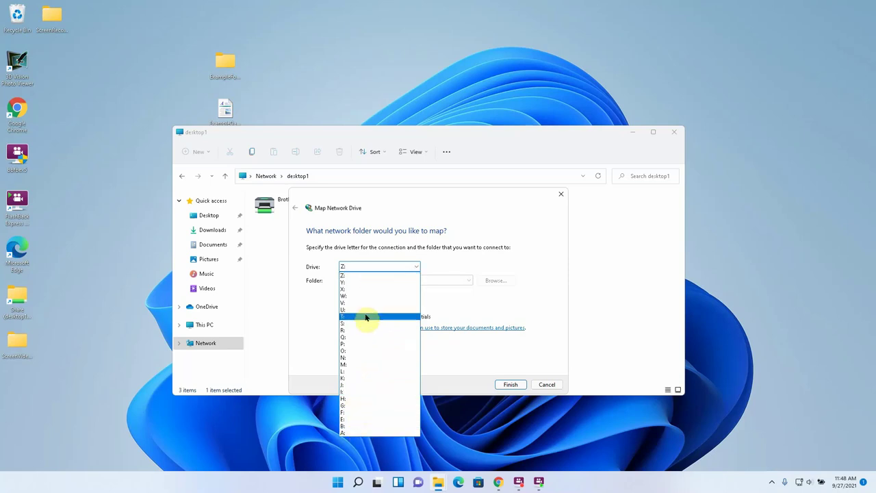
left_click(373, 274)
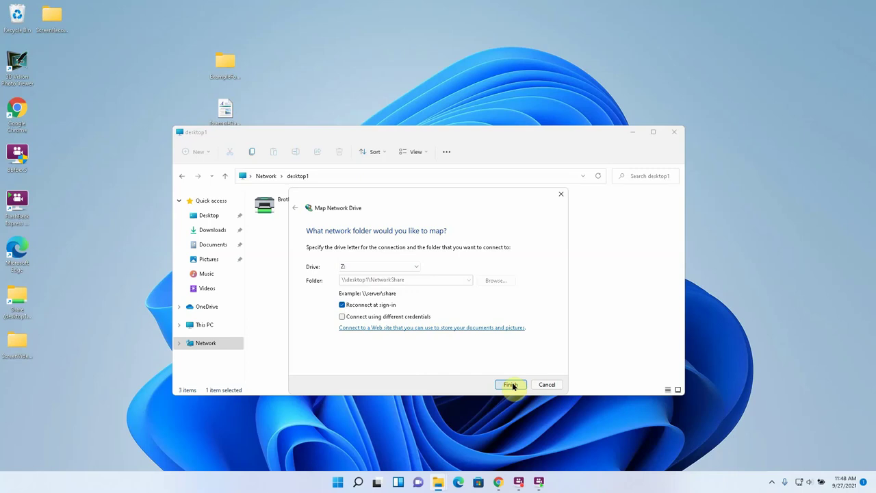
left_click(512, 385)
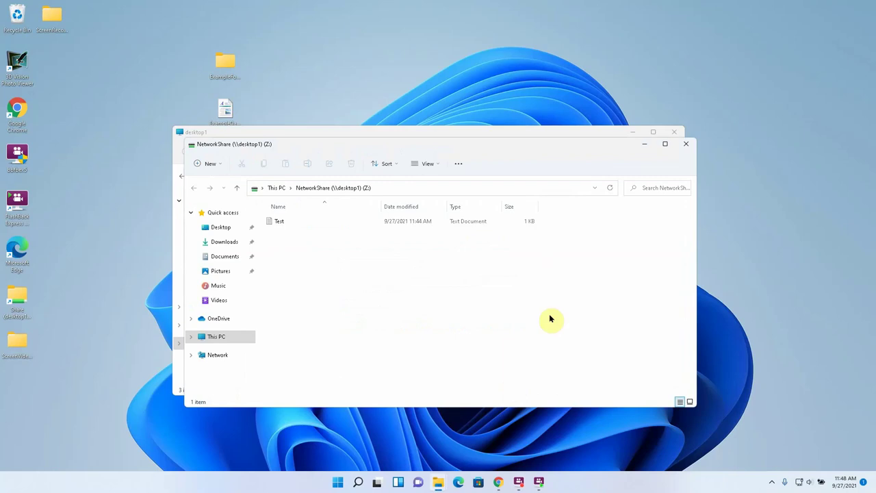
left_click(687, 143)
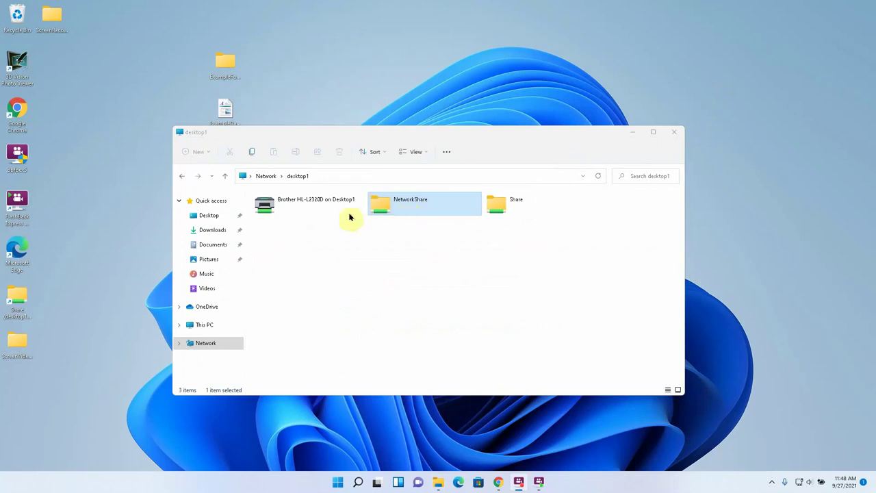
- Confirm Test appears in NetworkShare (Z:) and in \\desktop1's NetworkShare, then close File Explorer
left_click(200, 327)
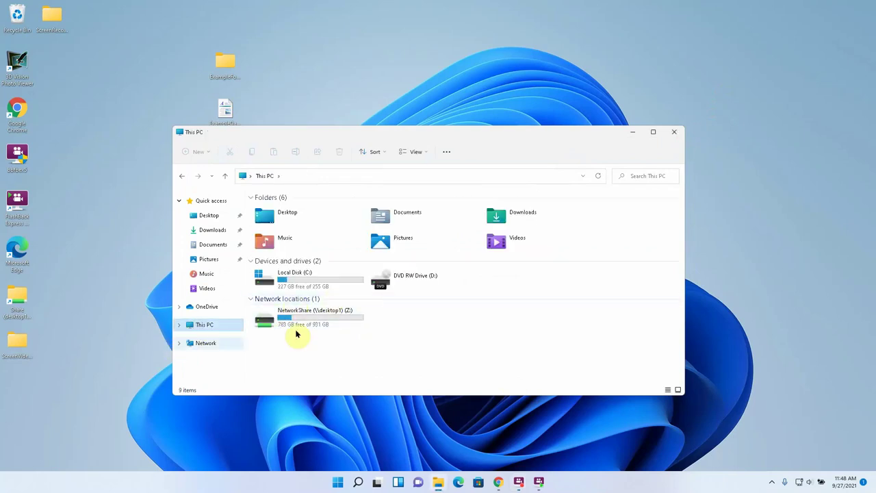
double_click(329, 319)
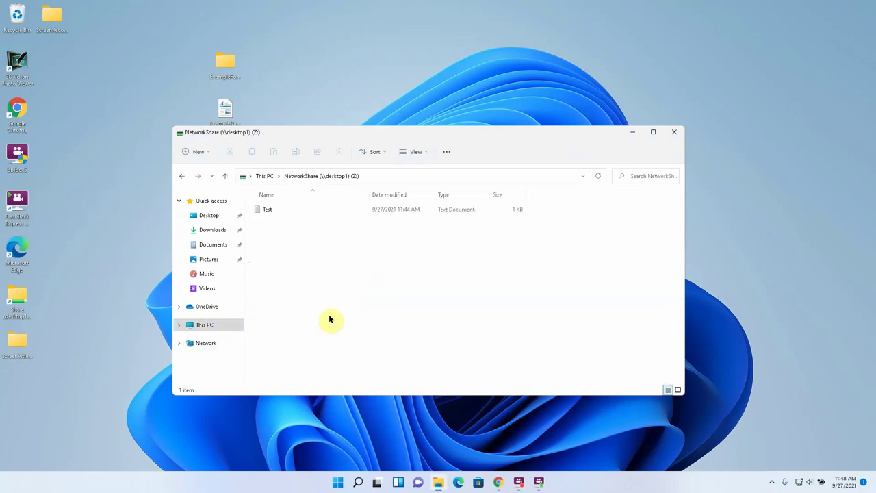
left_click(391, 175)
type("\\\\desktop1")
key("Return")
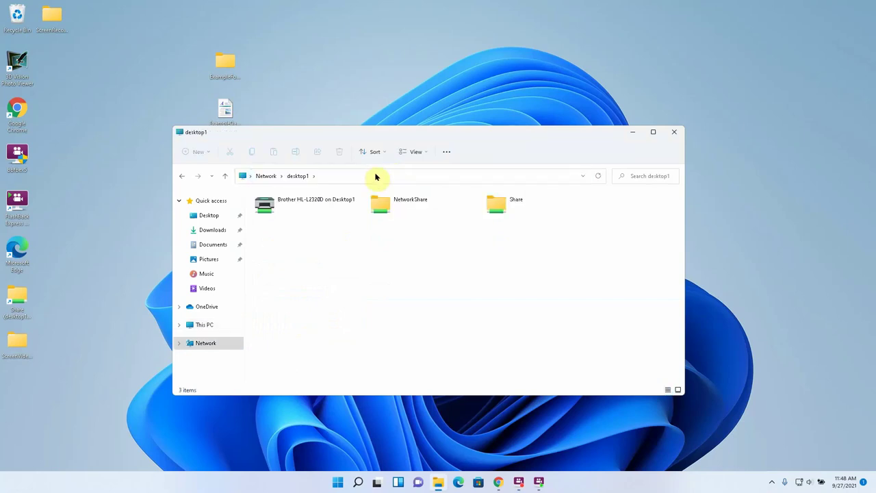
double_click(383, 203)
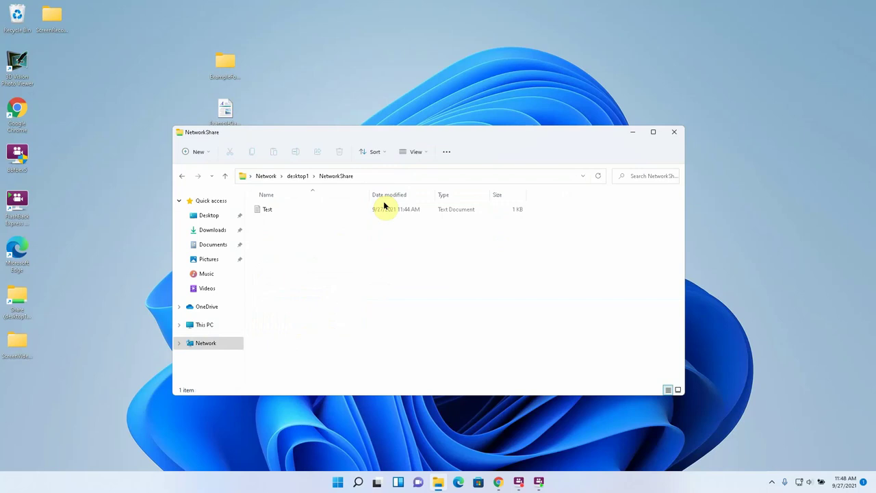
left_click(679, 132)
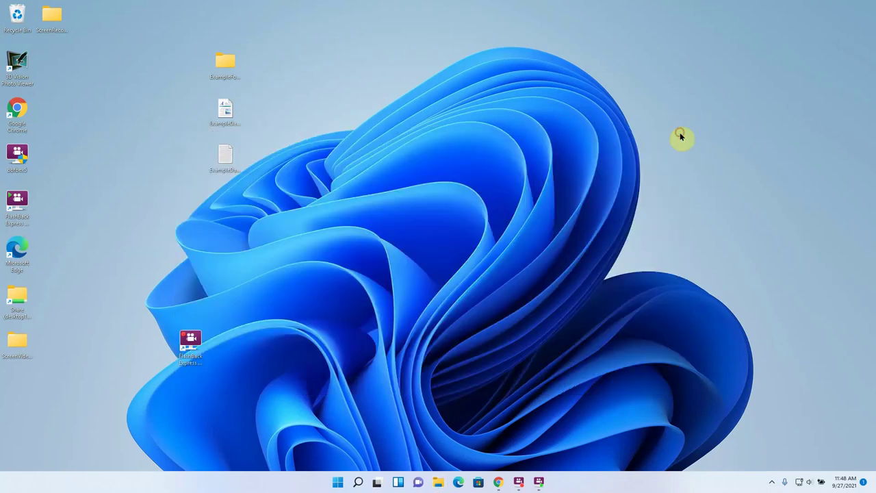